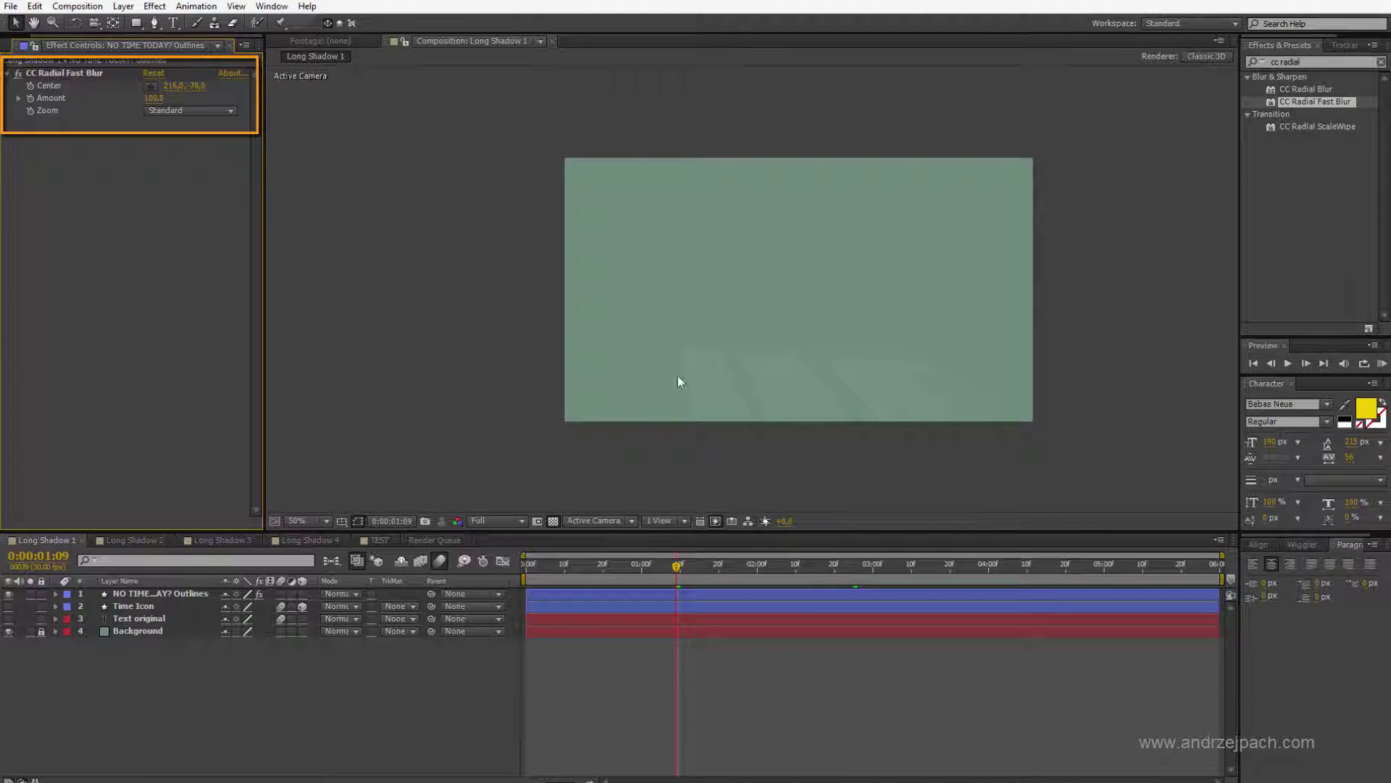
Step: Select the text-outlines layer and show the Project panel's list of items and compositions
click(127, 594)
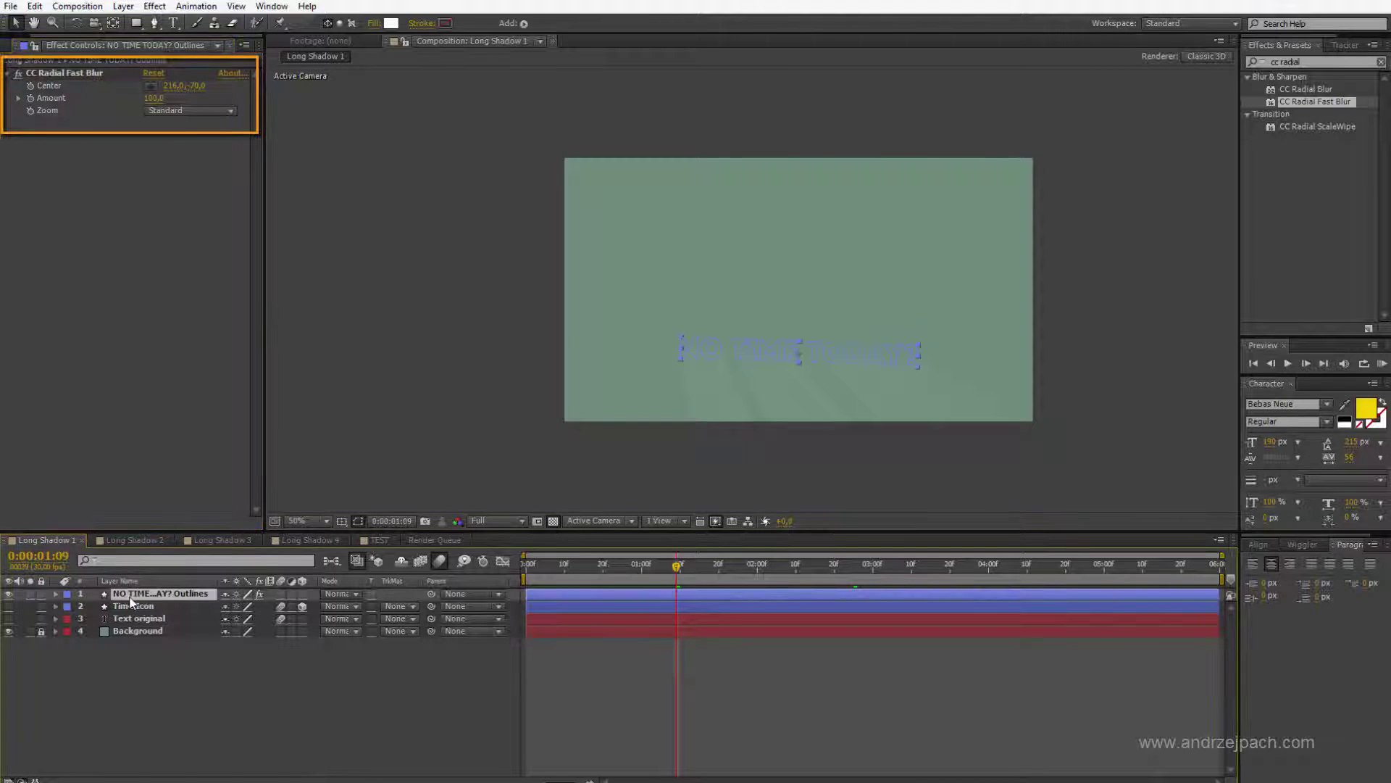
key(ctrl+0)
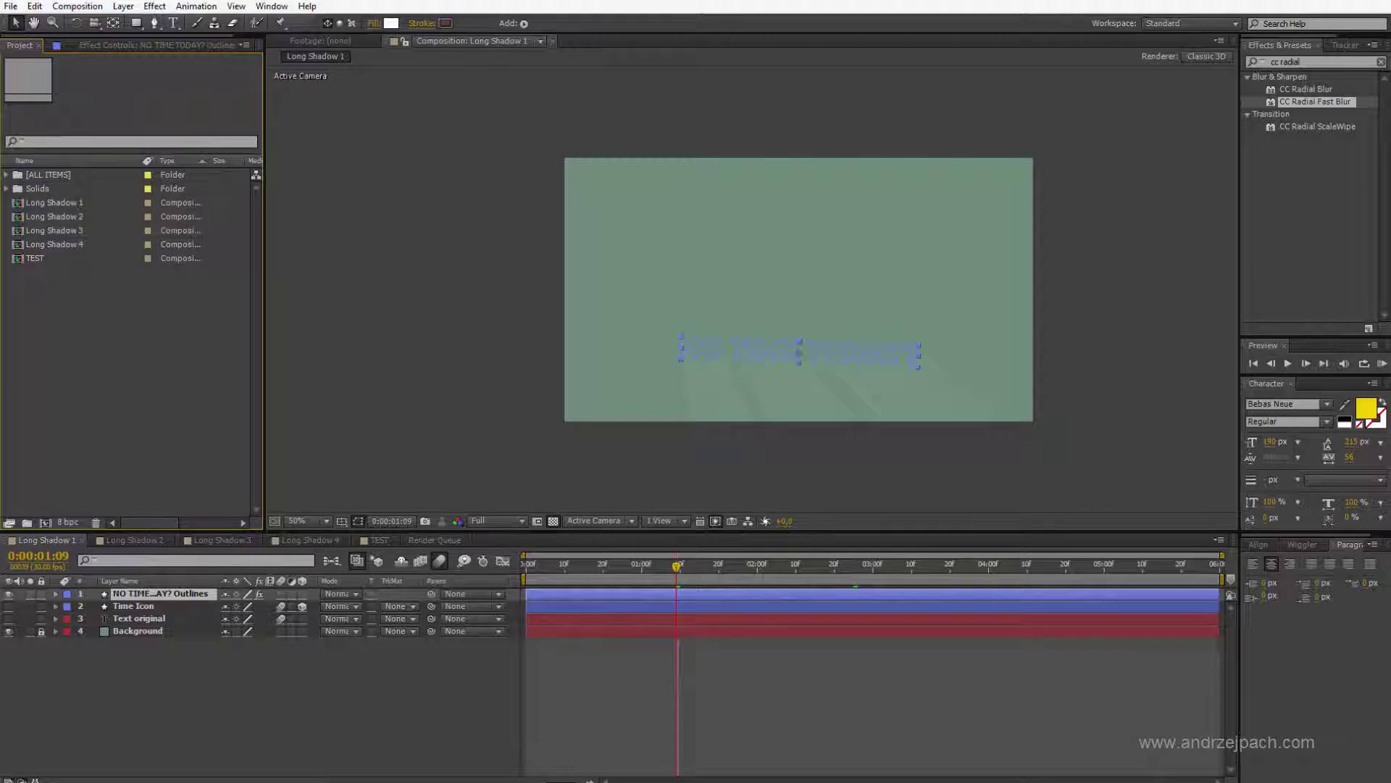
Step: Import Time Icon.ai from the Project Files folder and place it below layer 1 in Long Shadow 1
key(alt+Tab)
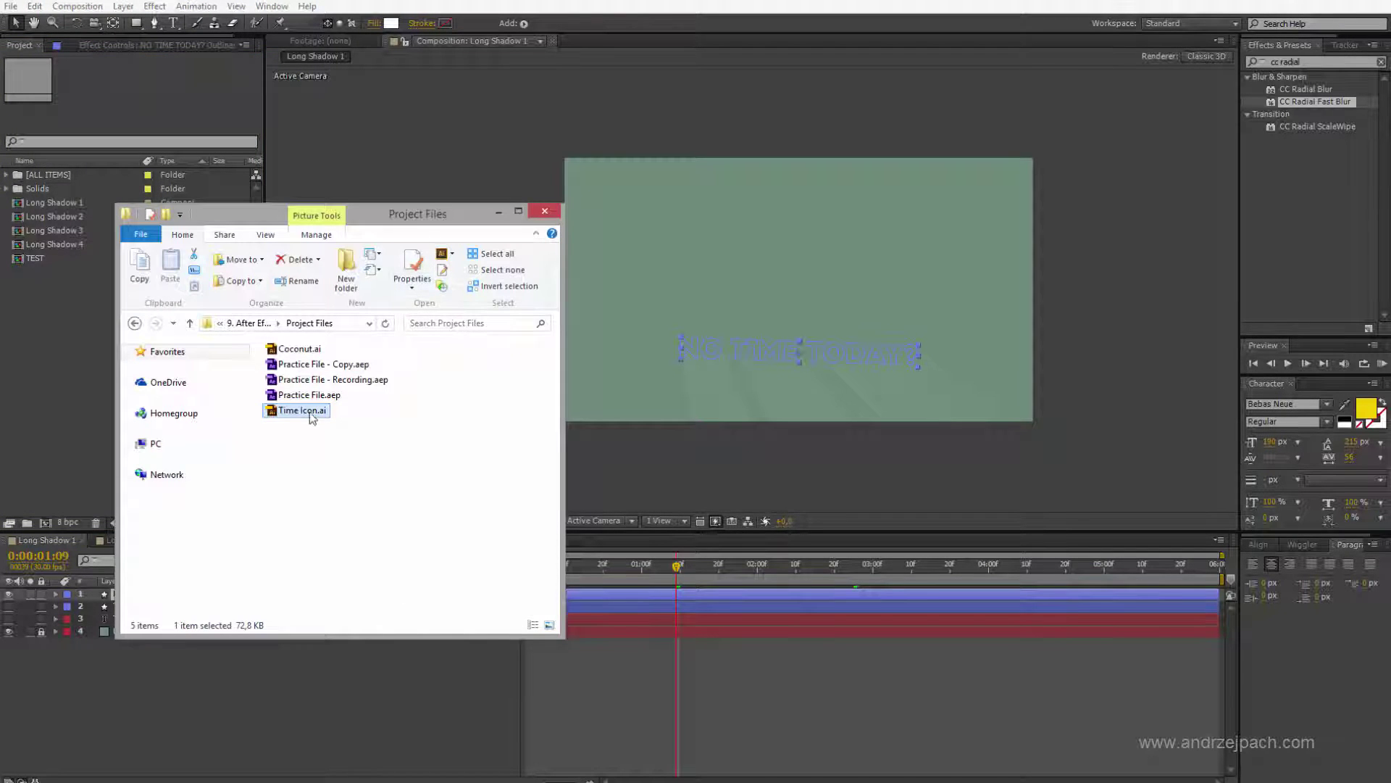
drag(311, 415, 54, 345)
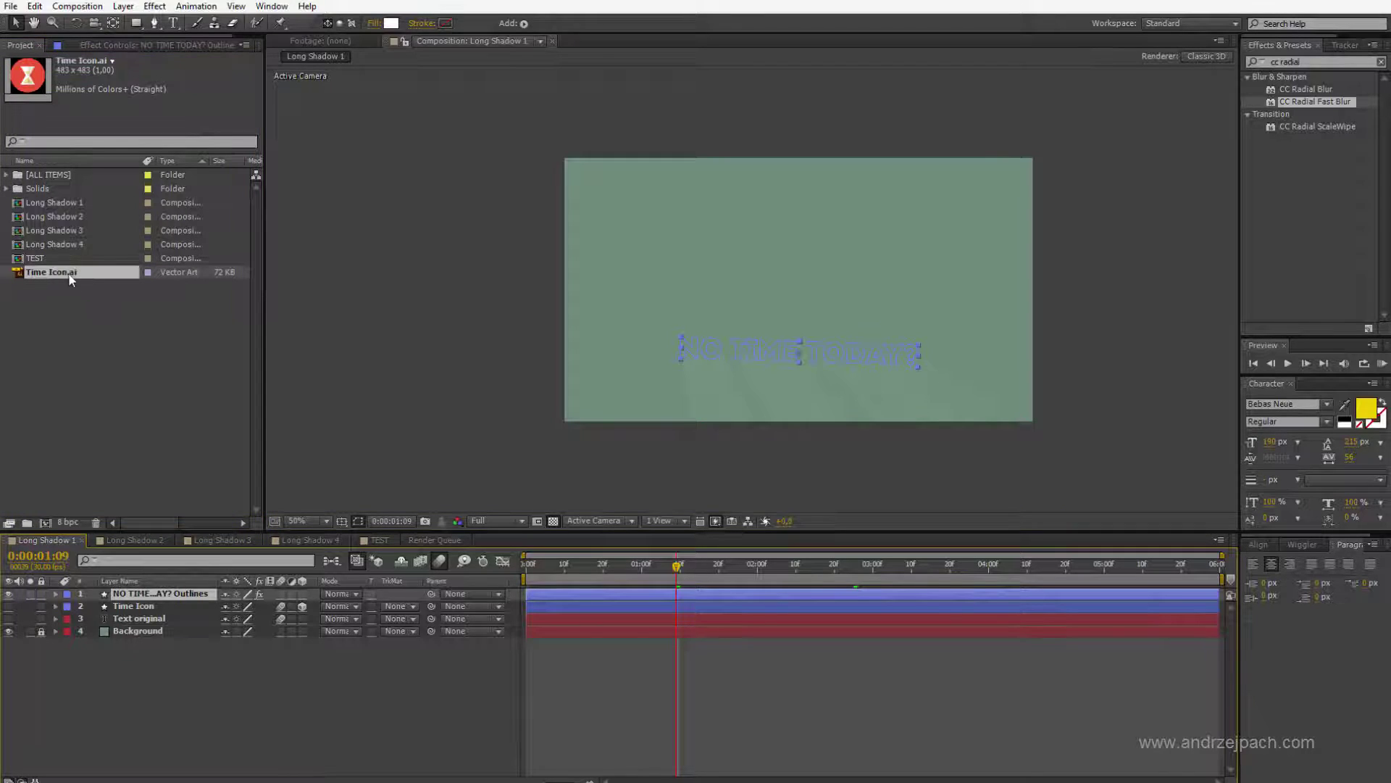
drag(68, 273, 176, 604)
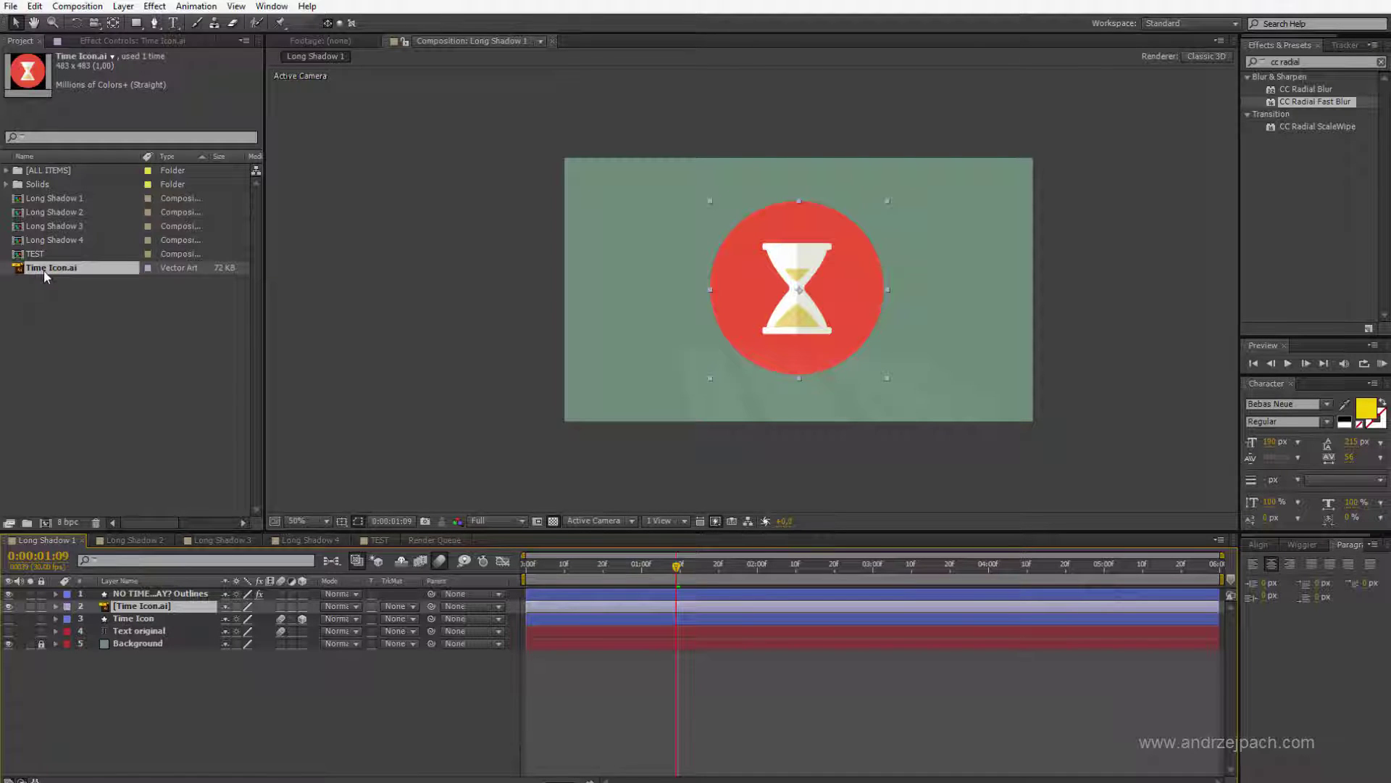
Step: Apply CC Radial Fast Blur to the Time Icon.ai layer with Amount 100
double_click(152, 607)
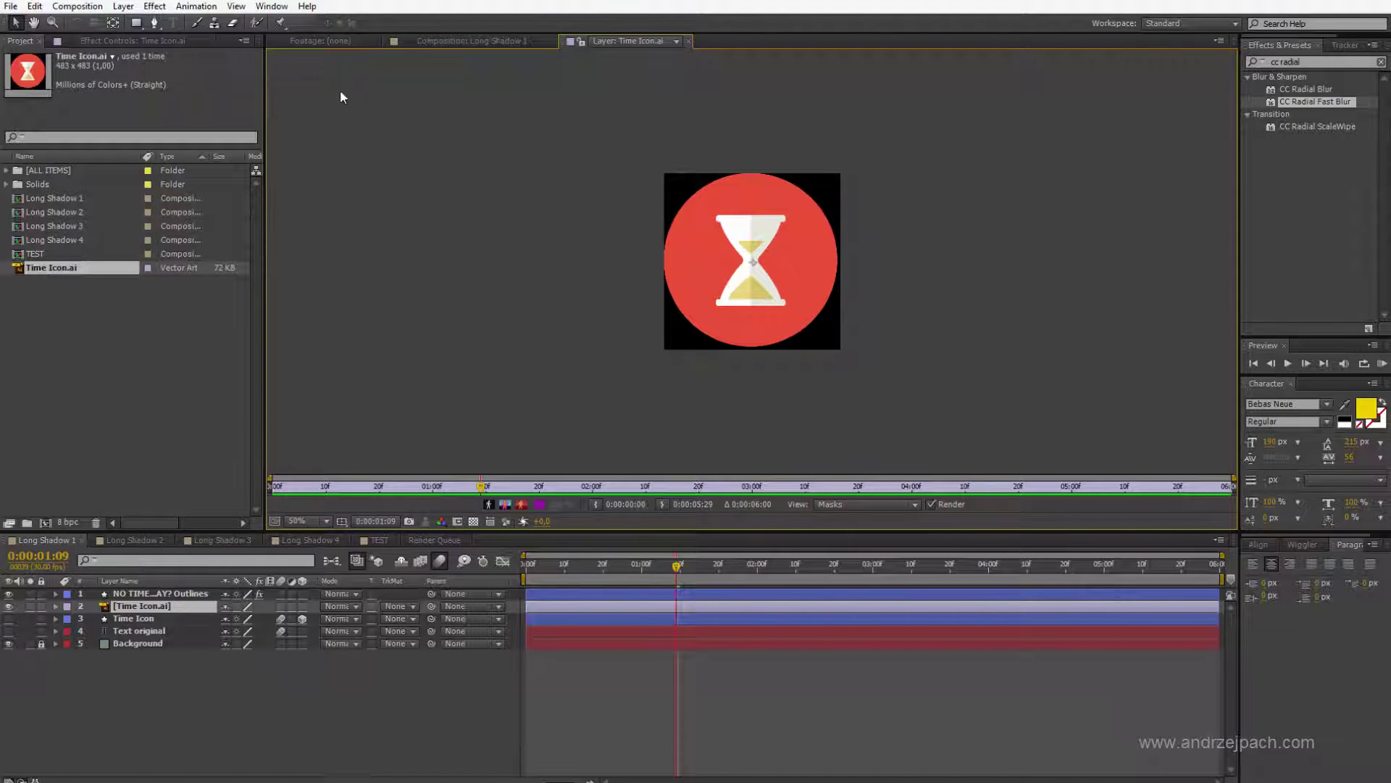
click(444, 41)
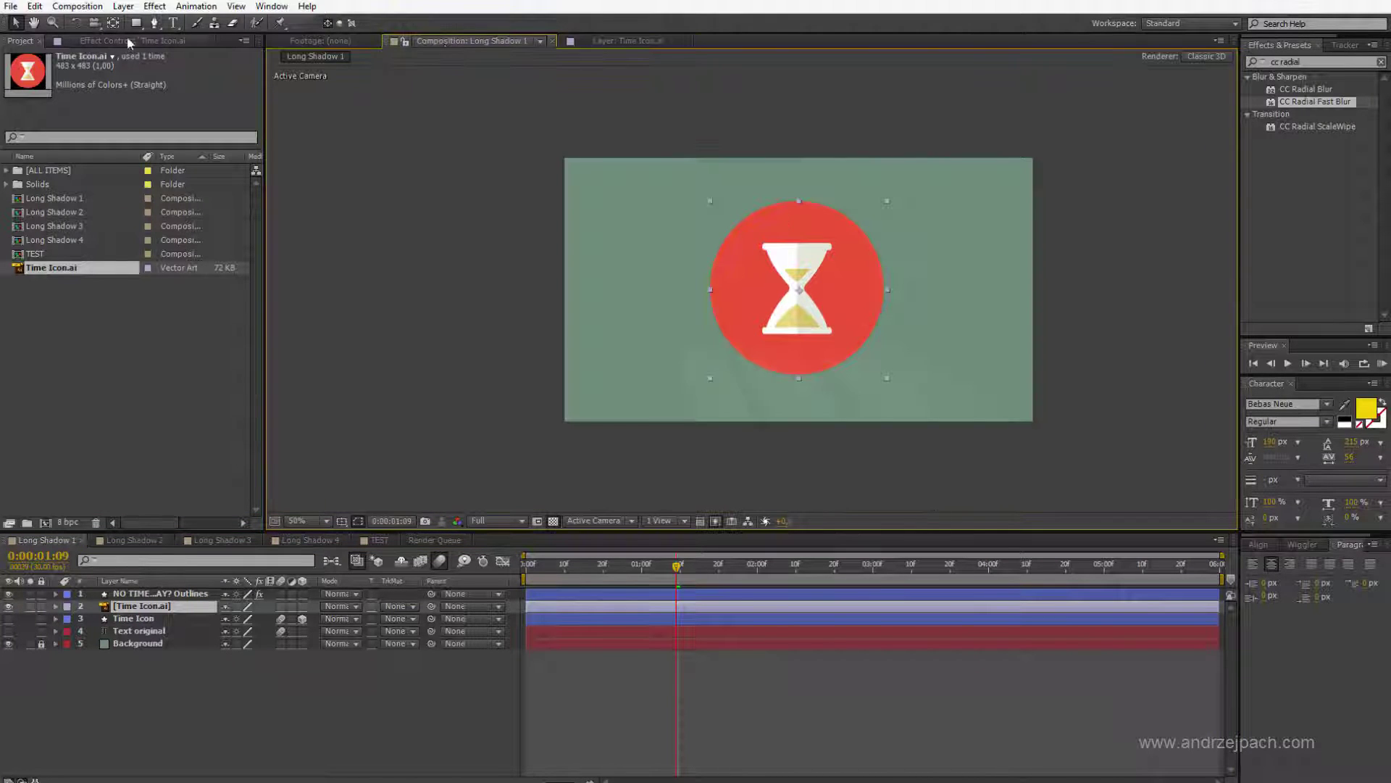
drag(1318, 126, 1306, 180)
click(1321, 105)
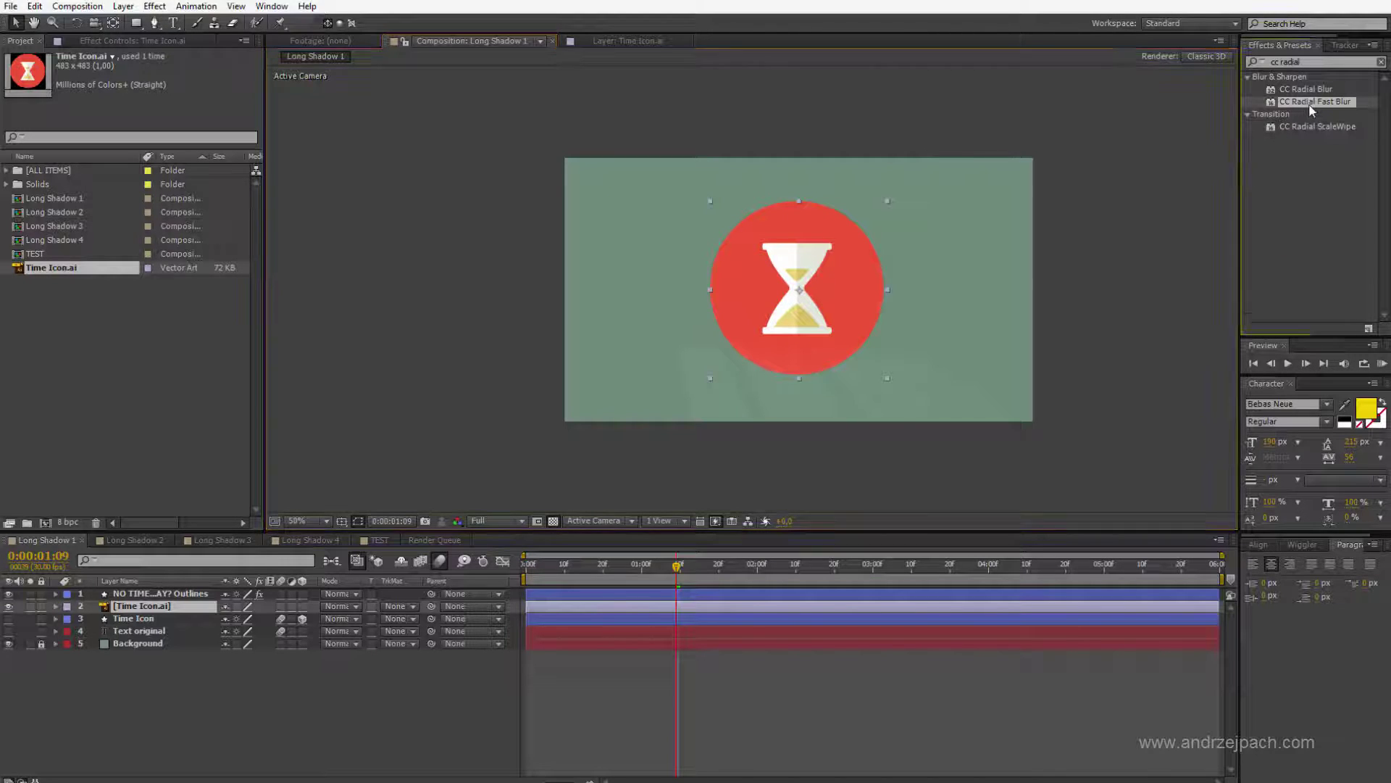
drag(1320, 105, 176, 605)
click(152, 93)
text(100)
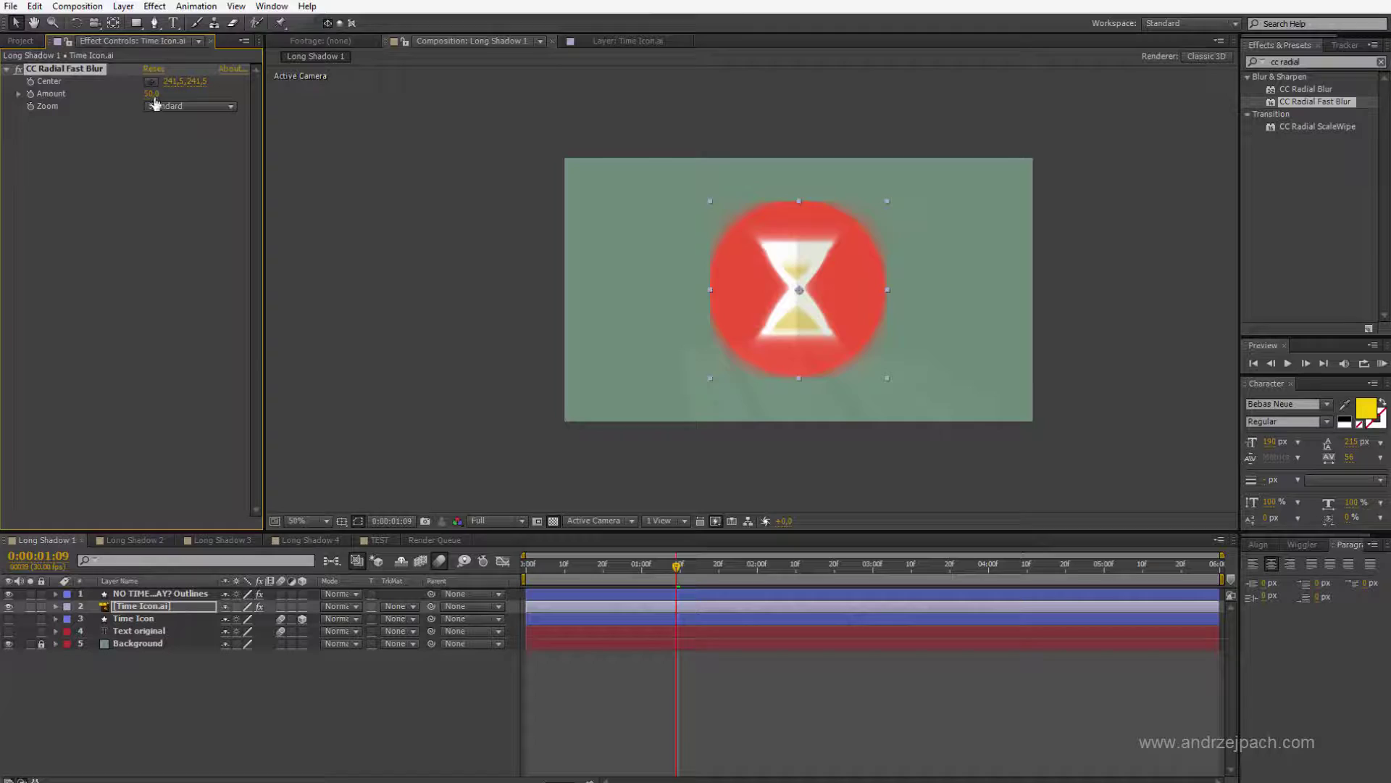
key(Return)
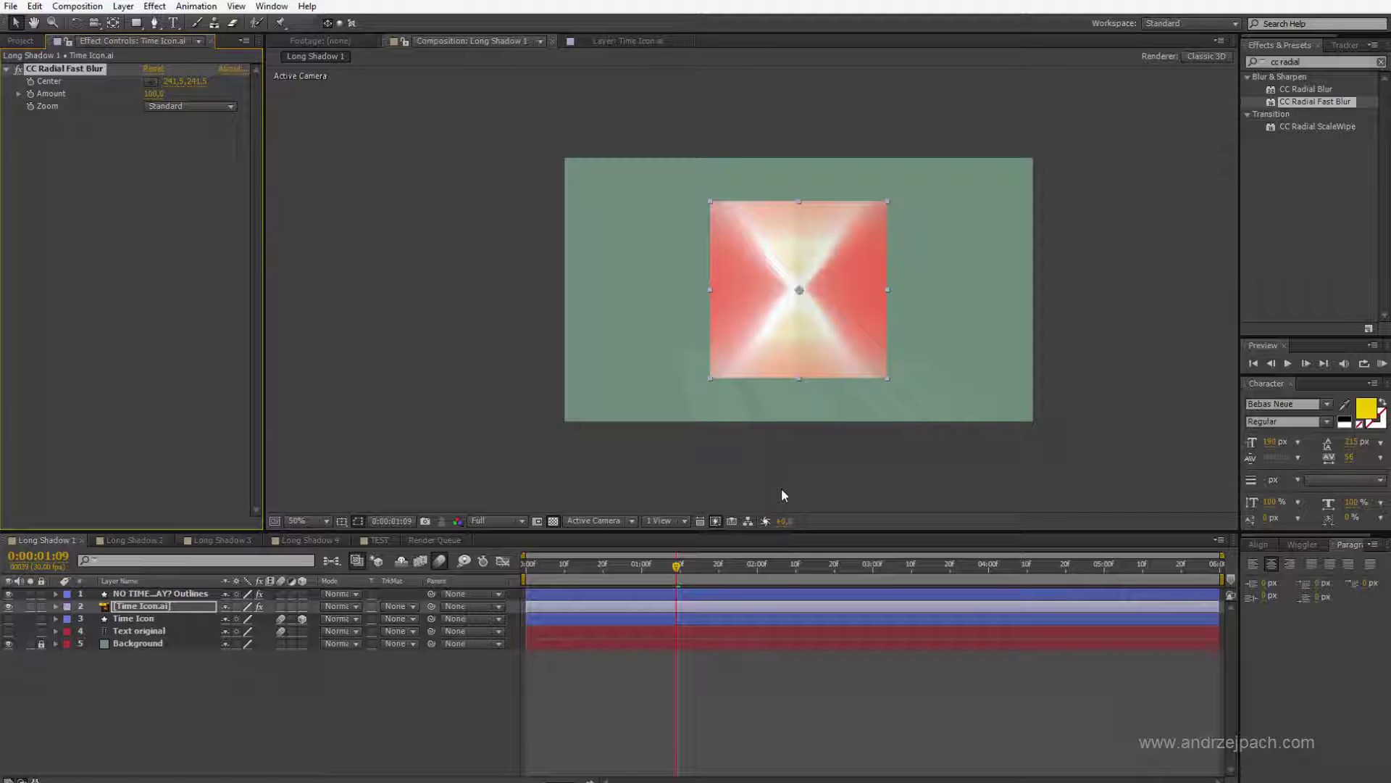
Step: Precompose the Time Icon.ai layer into Time Icon.ai Comp 1 with the default name
click(144, 609)
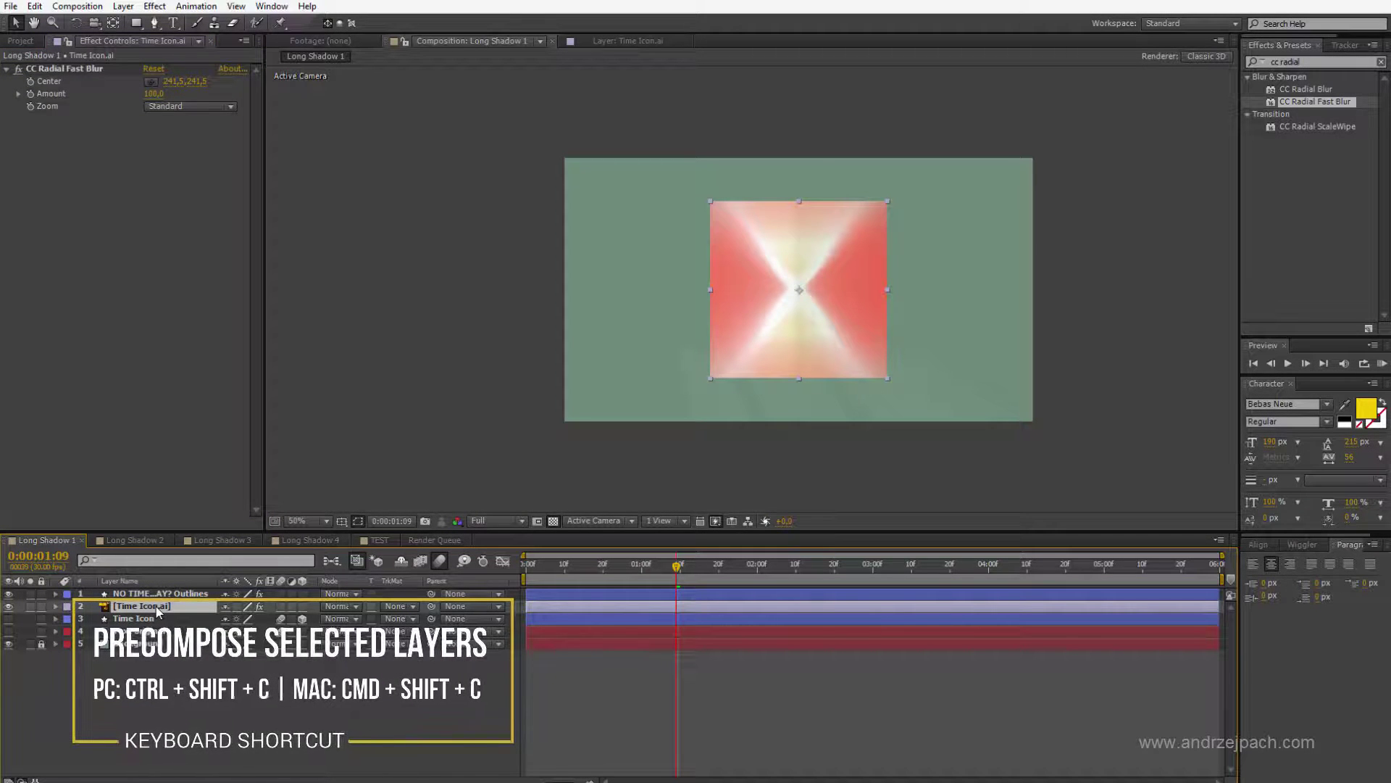
key(ctrl+shift+c)
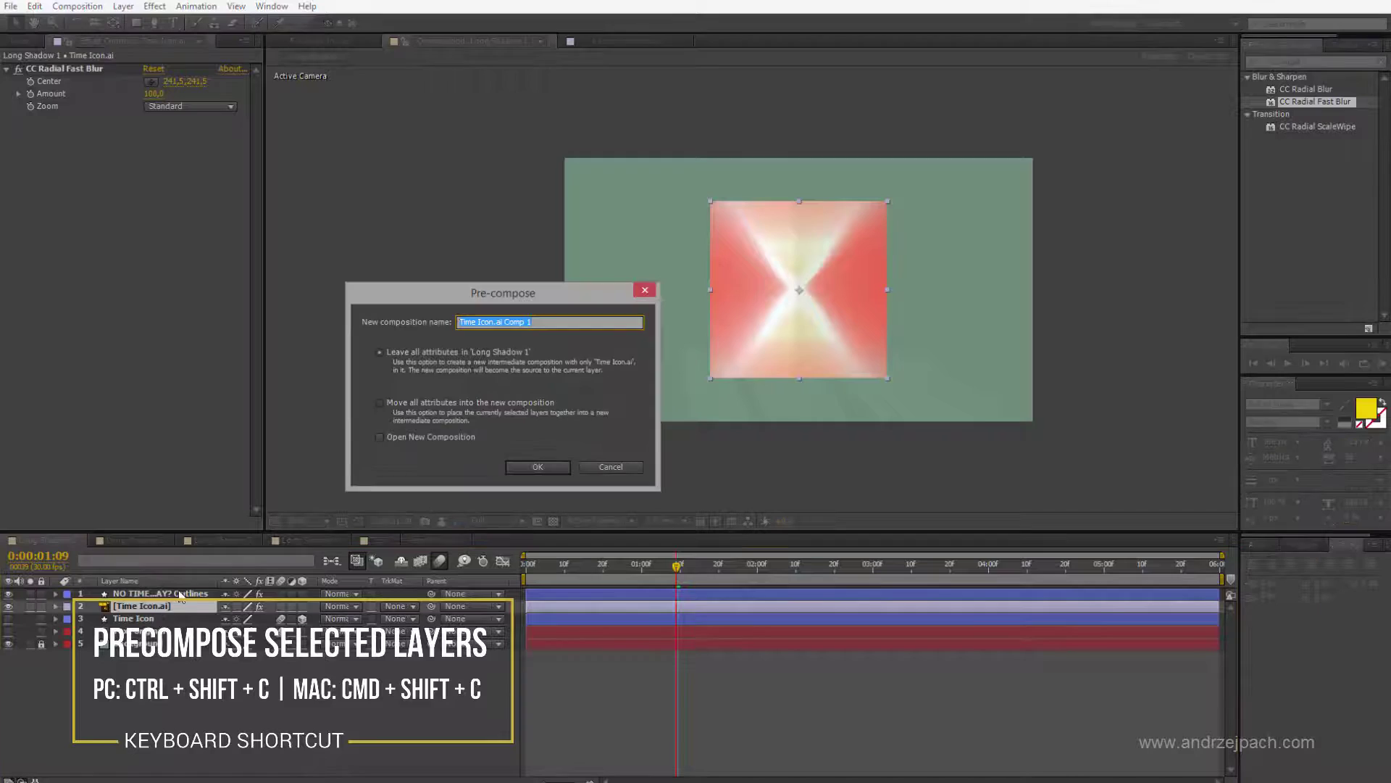
key(Return)
Step: Widen Time Icon.ai Comp 1 to 1000 px, then go back to Long Shadow 1
double_click(157, 607)
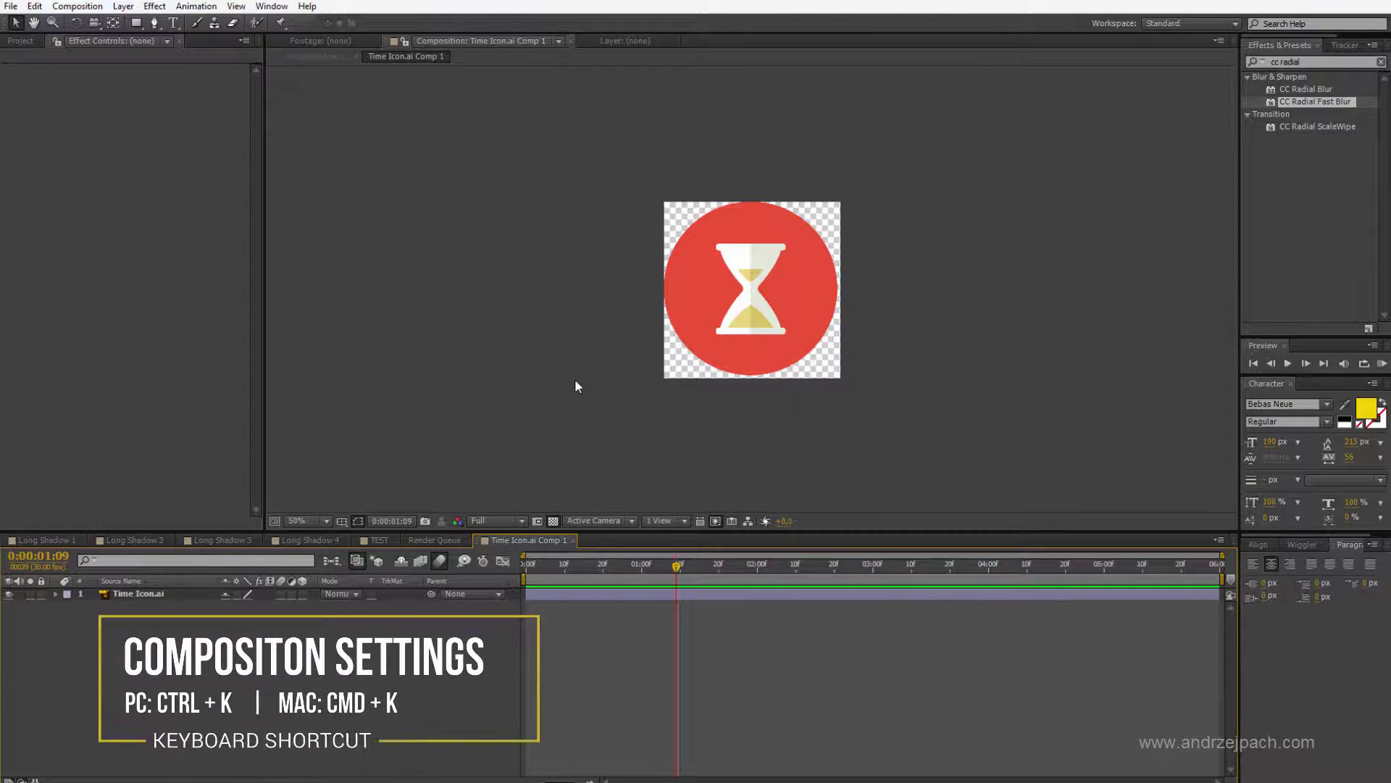
key(ctrl+k)
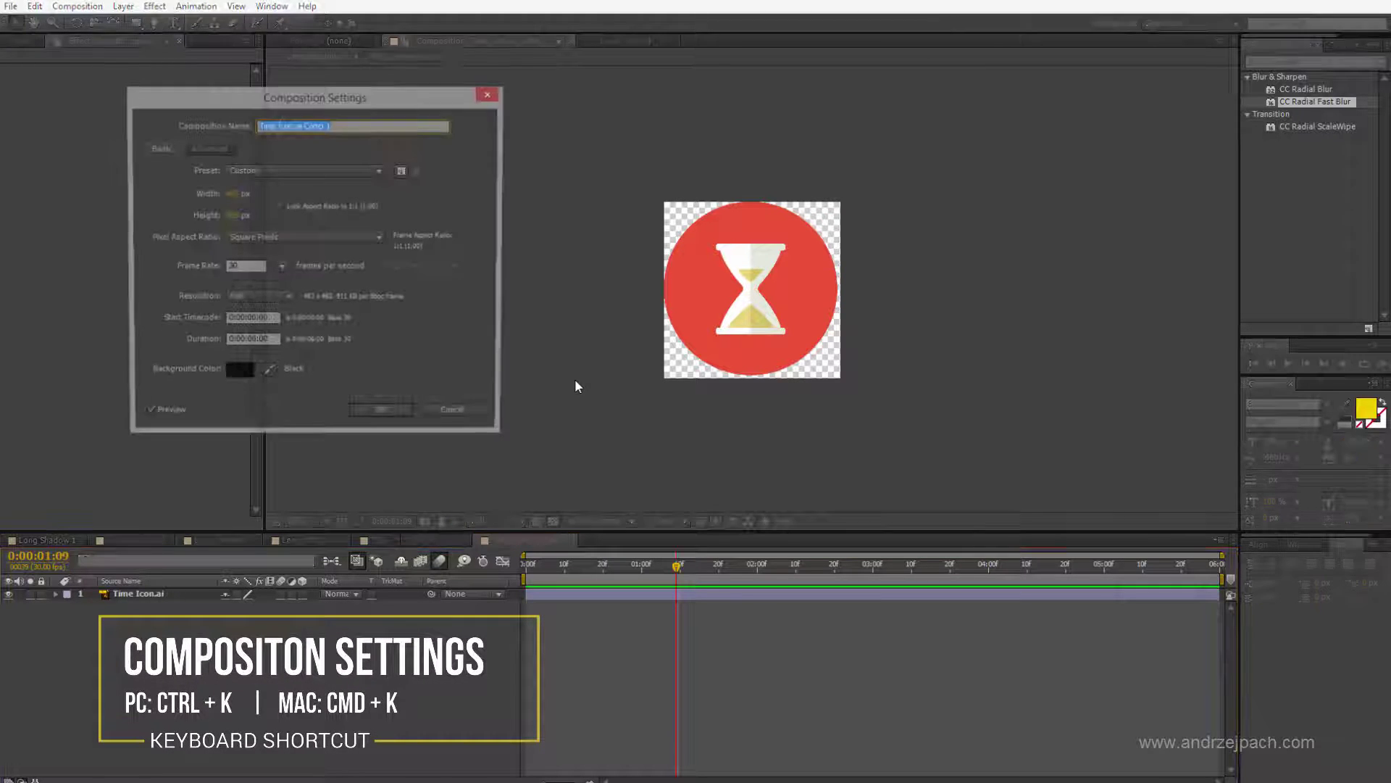
drag(233, 194, 311, 222)
click(397, 419)
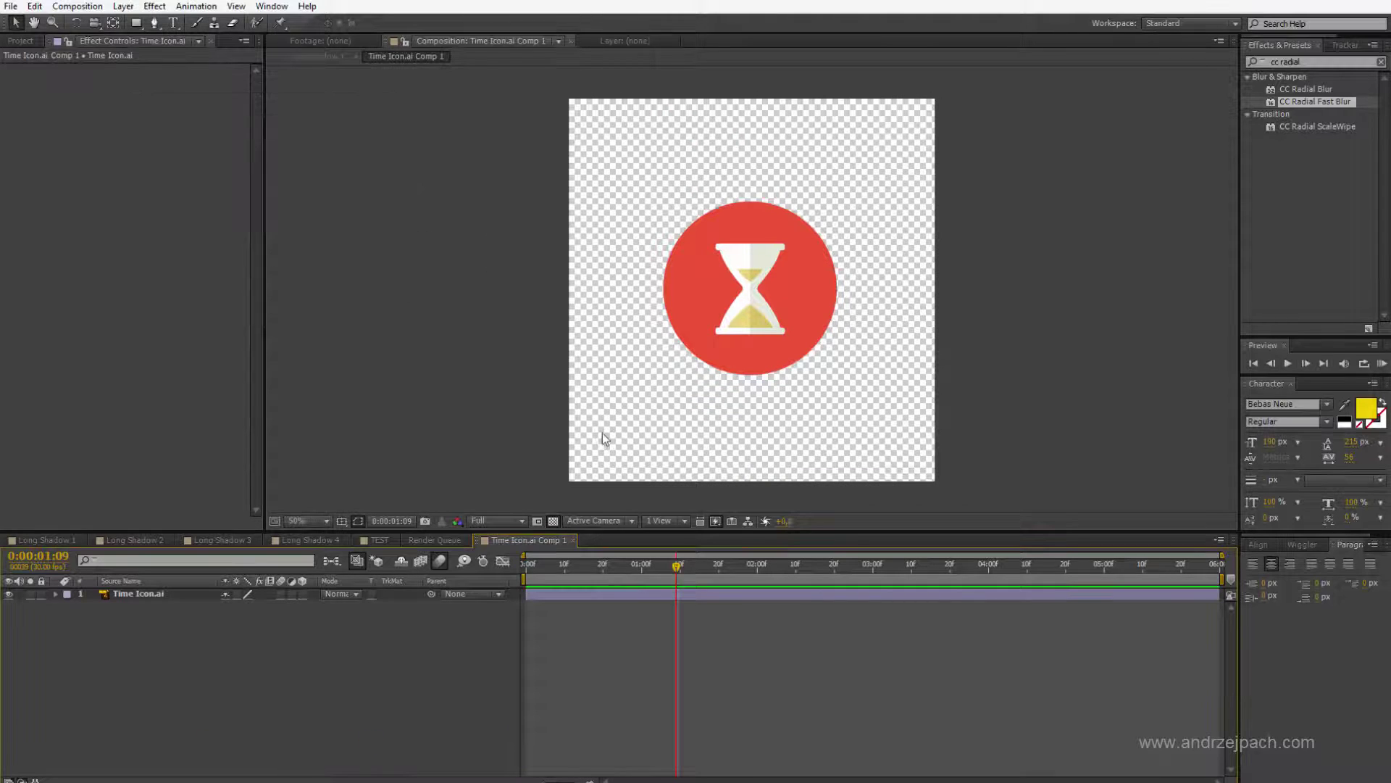
click(45, 536)
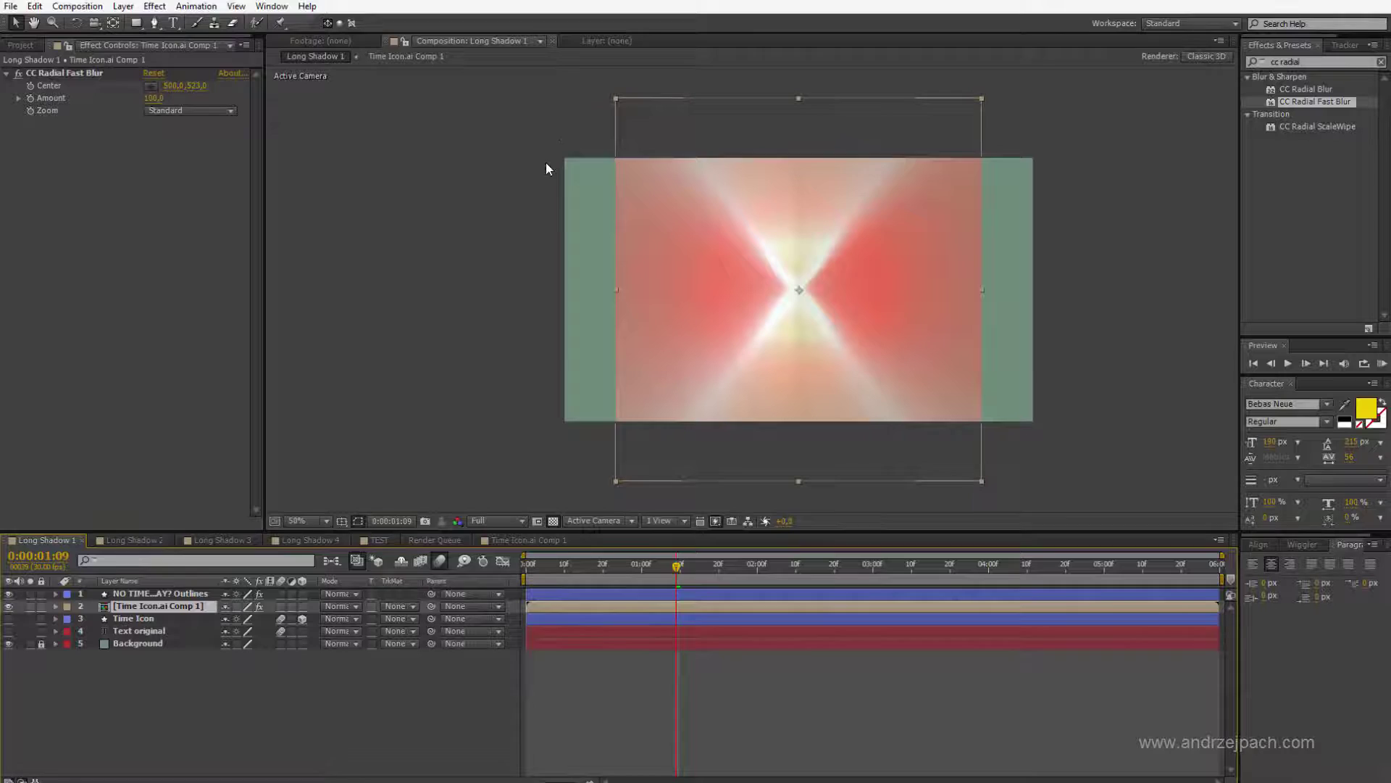
Step: Open Time Icon.ai Comp 1 and select its Time Icon.ai layer
double_click(185, 607)
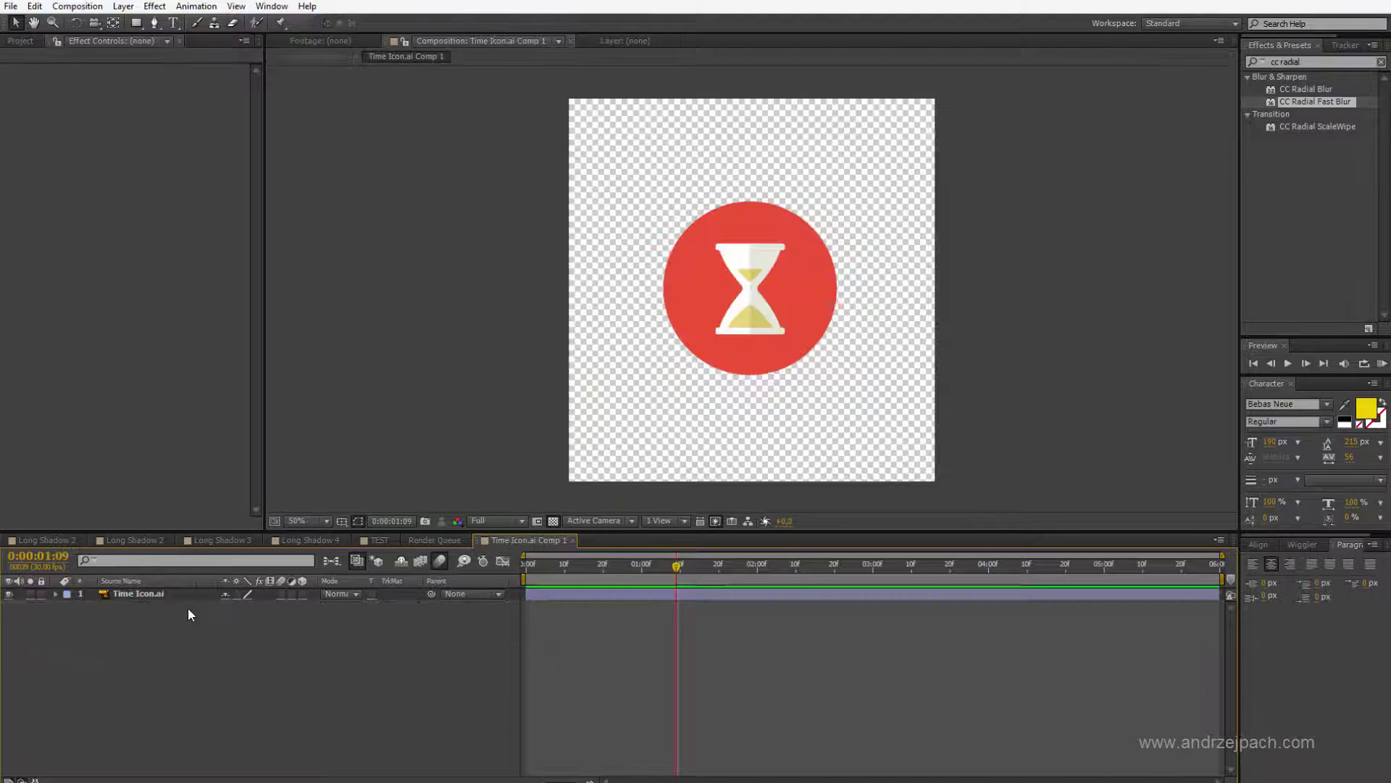
click(176, 593)
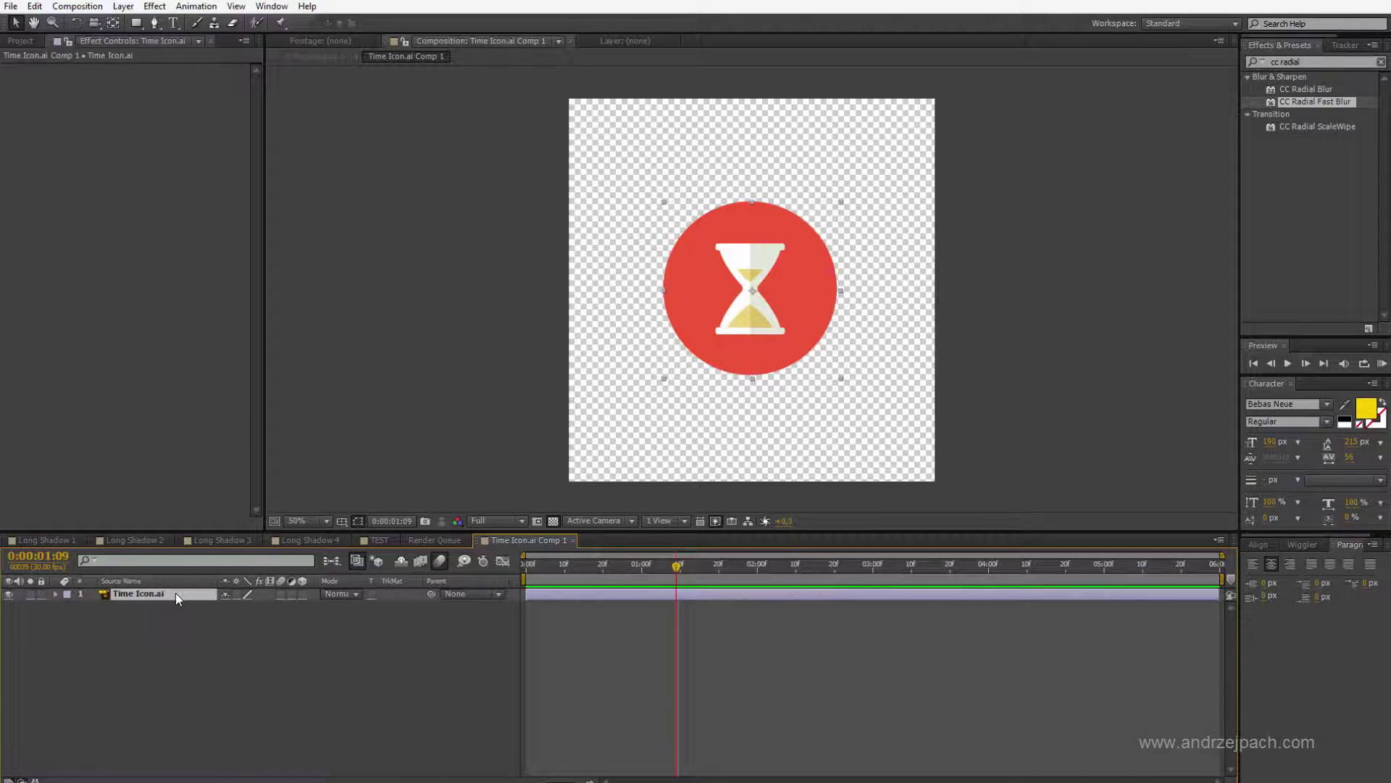
right_click(139, 599)
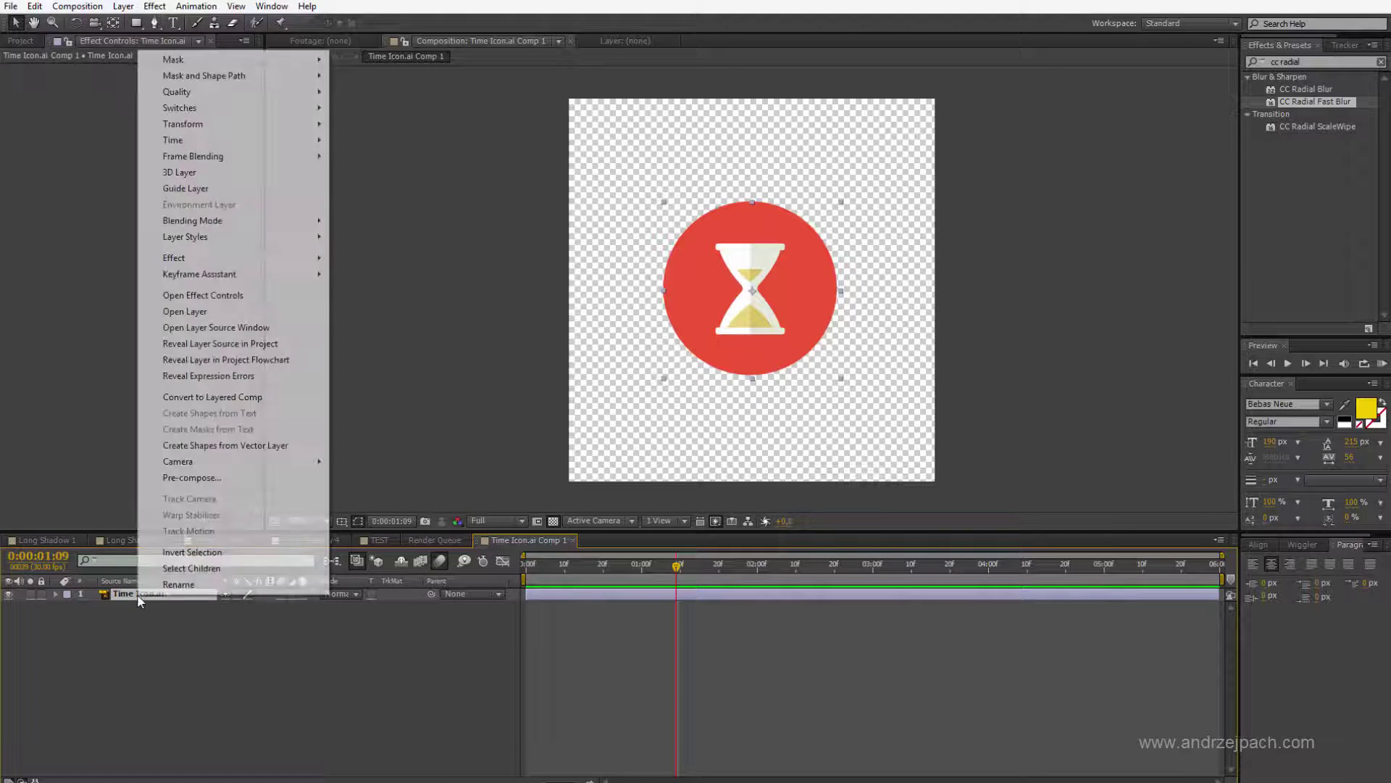
click(224, 447)
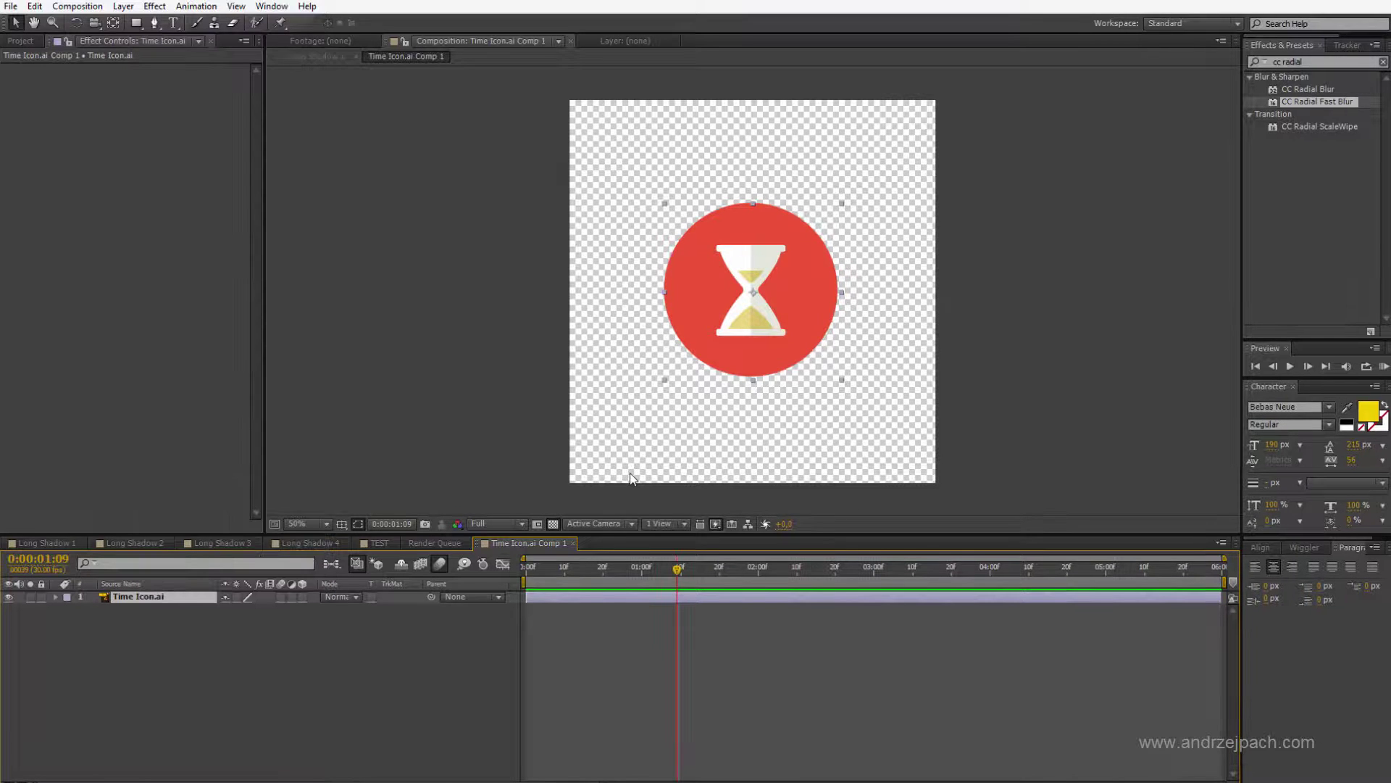
Step: Convert the icon into a Time Icon Outlines shape layer and apply CC Radial Fast Blur to it
click(123, 7)
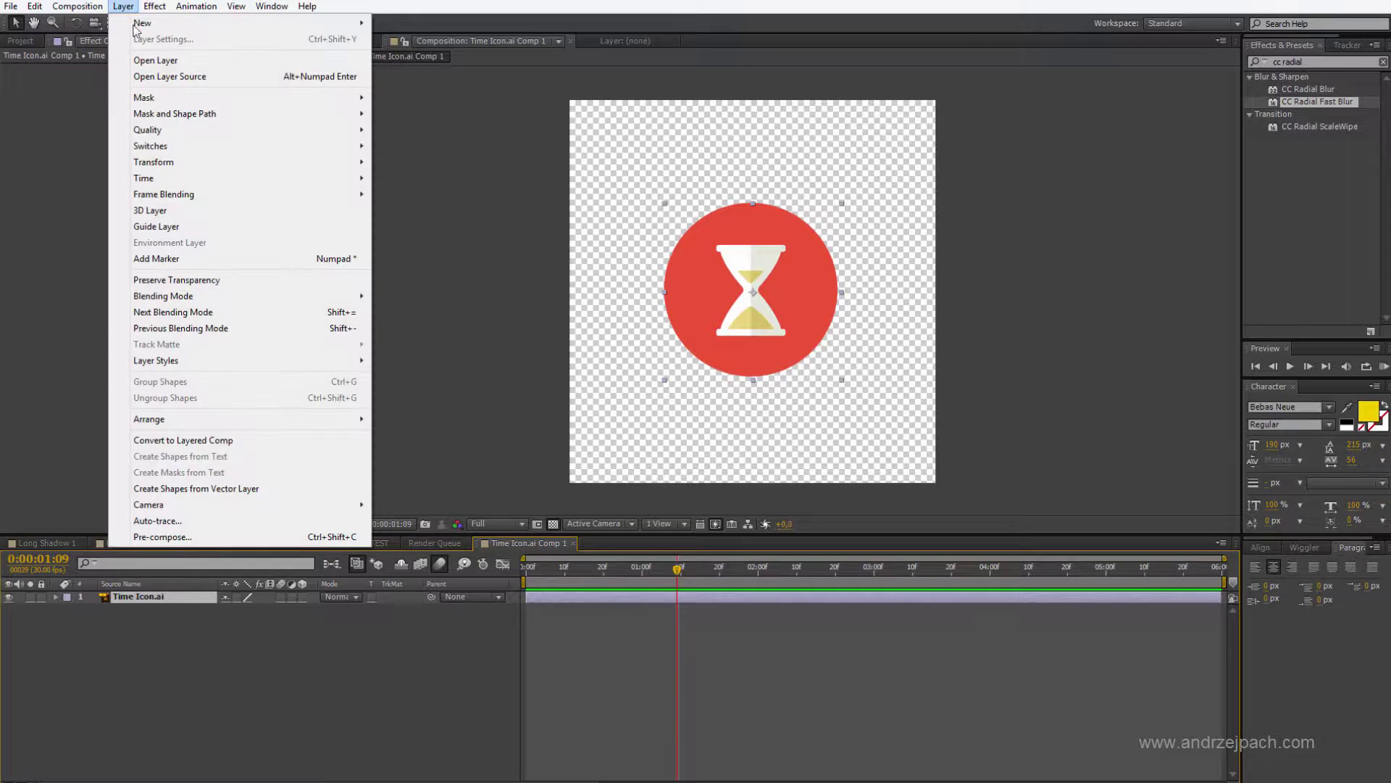
click(212, 489)
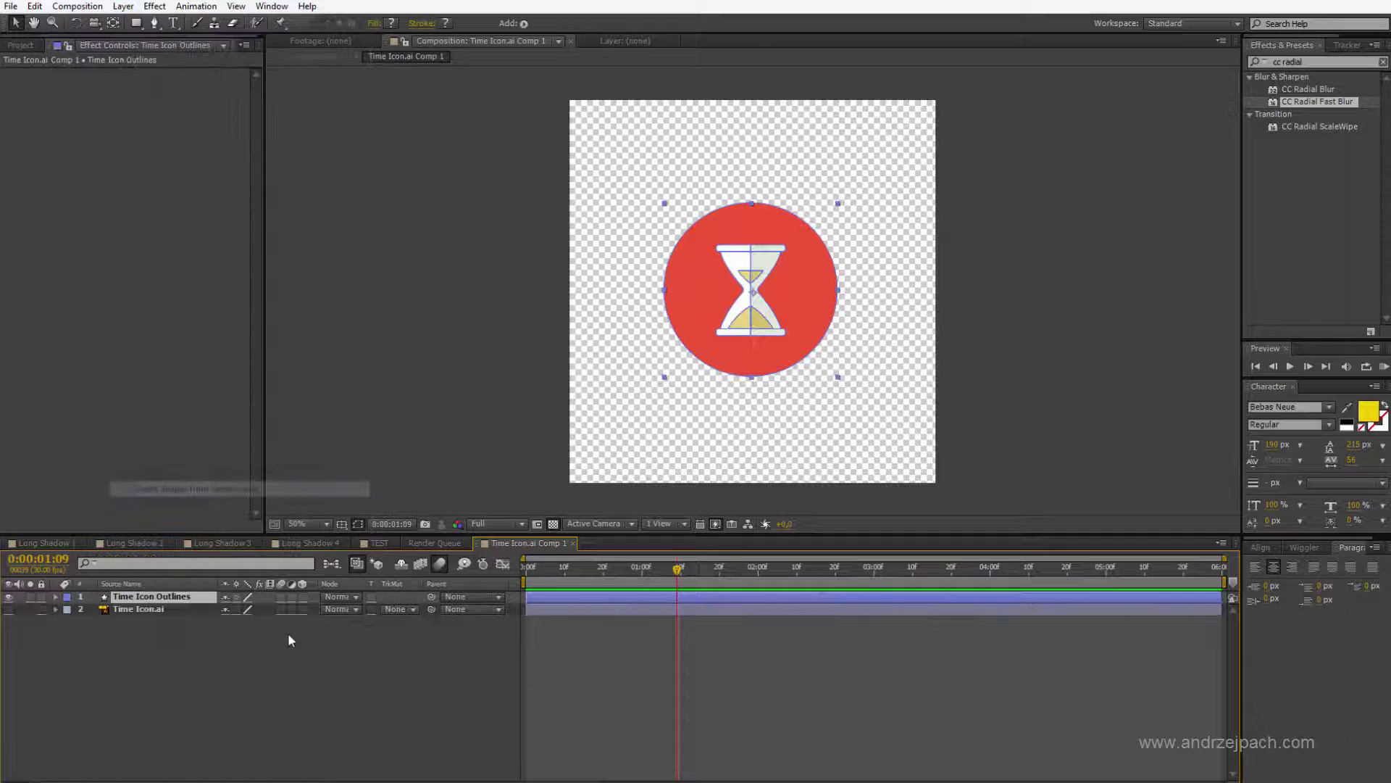
click(152, 642)
click(148, 597)
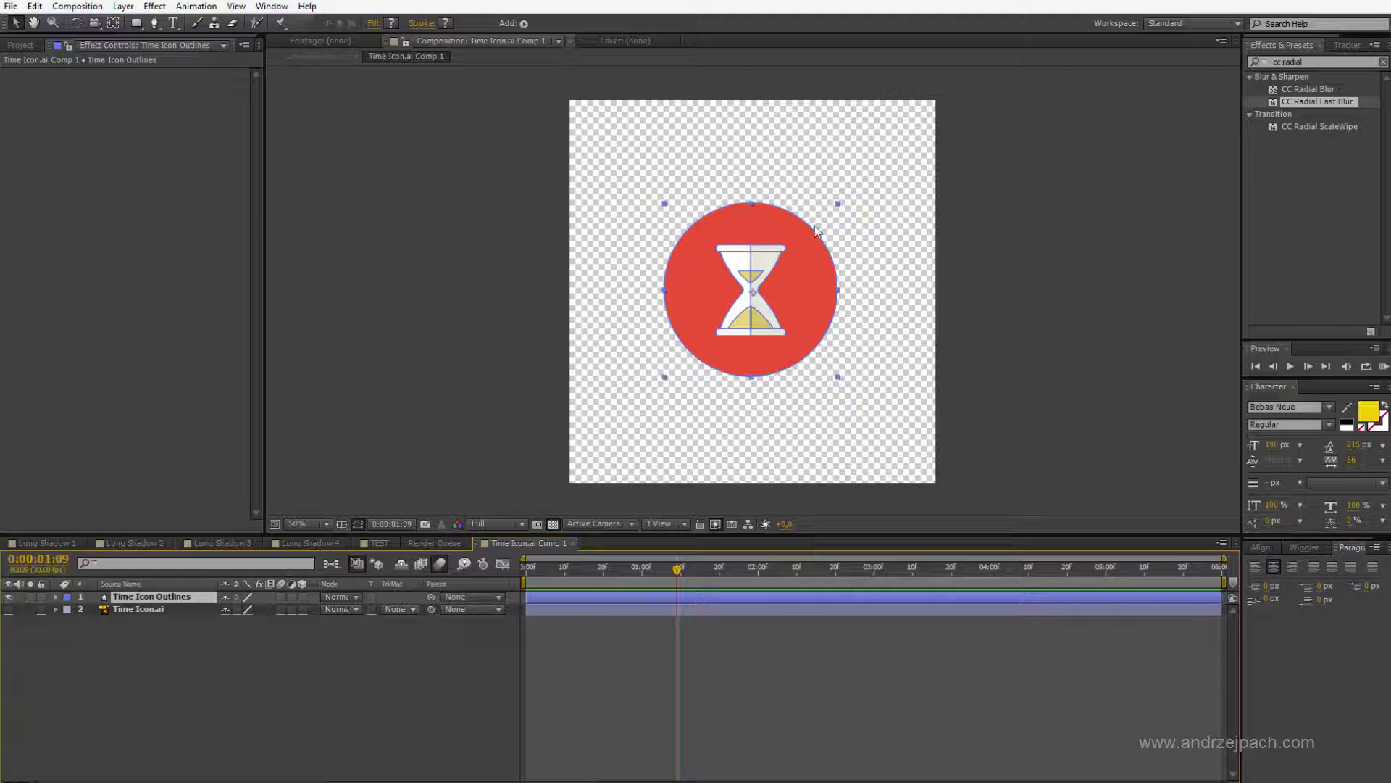
key(Return)
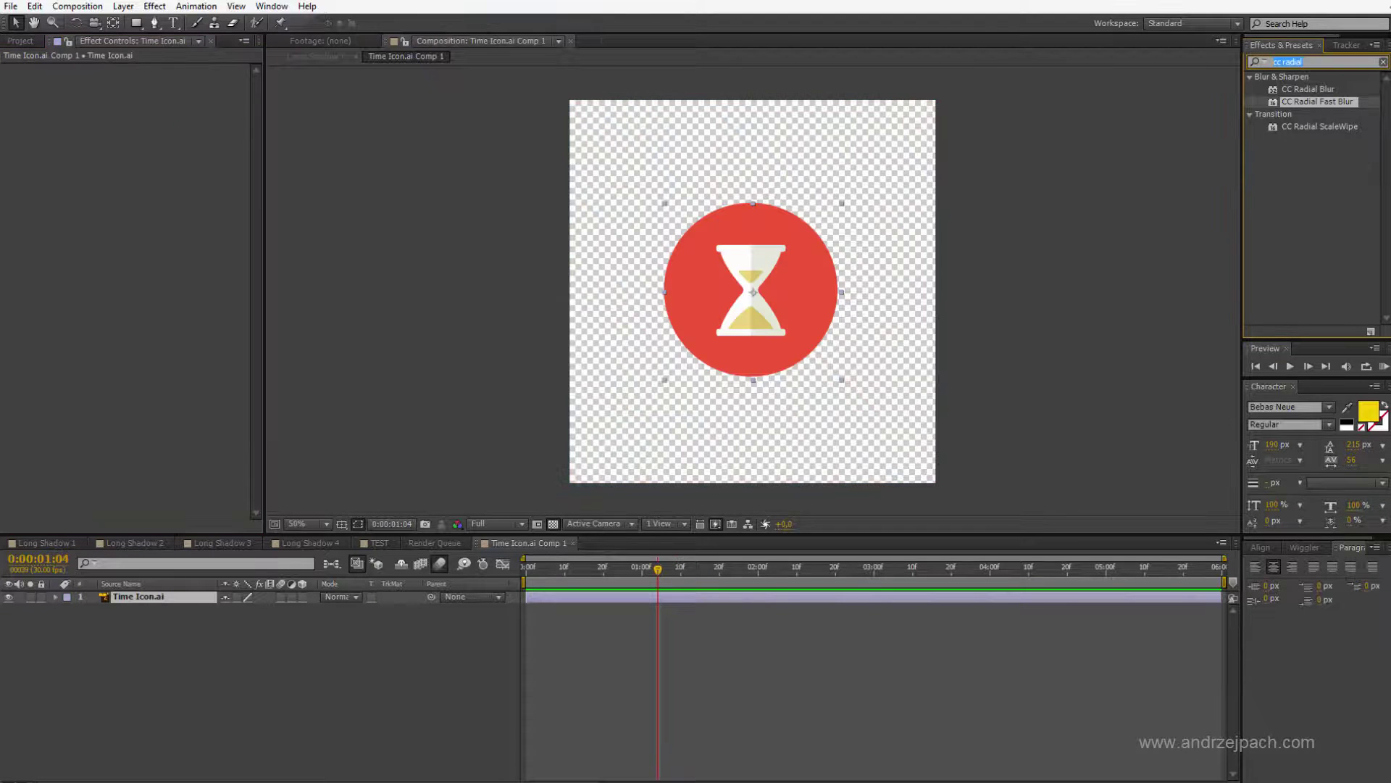
Step: Add Grow Bounds and CC Radial Fast Blur to the icon layer via effect searches
text(grow bounds)
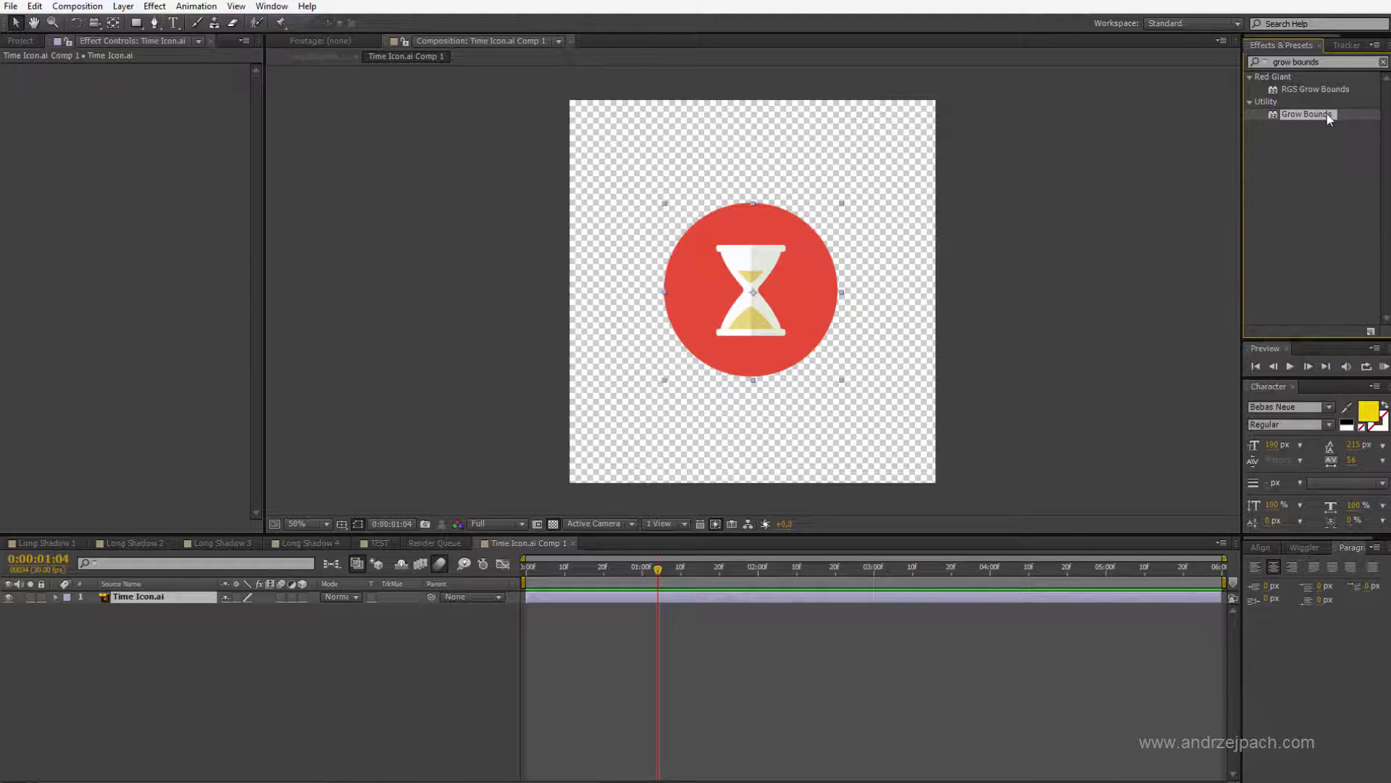
drag(1328, 116, 774, 337)
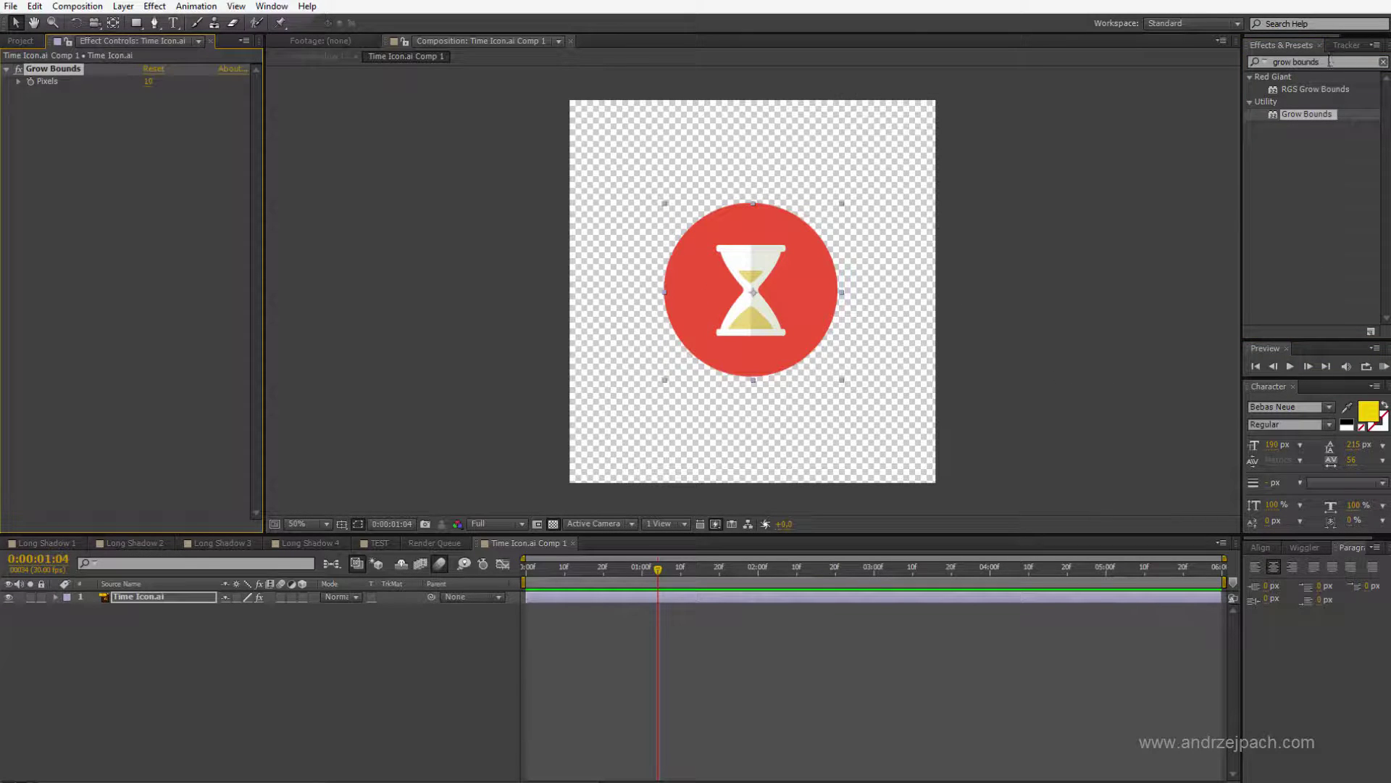
key(ctrl+f)
text(c radial)
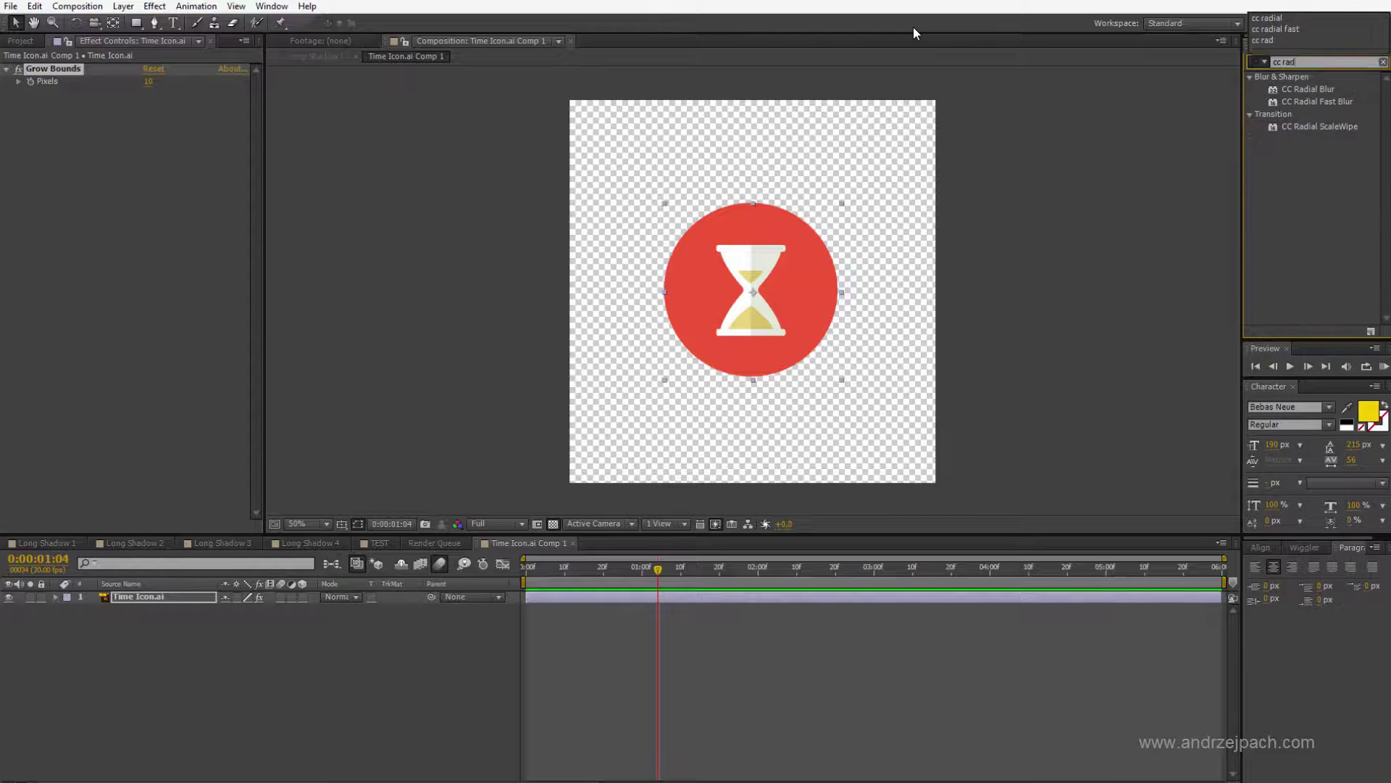
double_click(1293, 105)
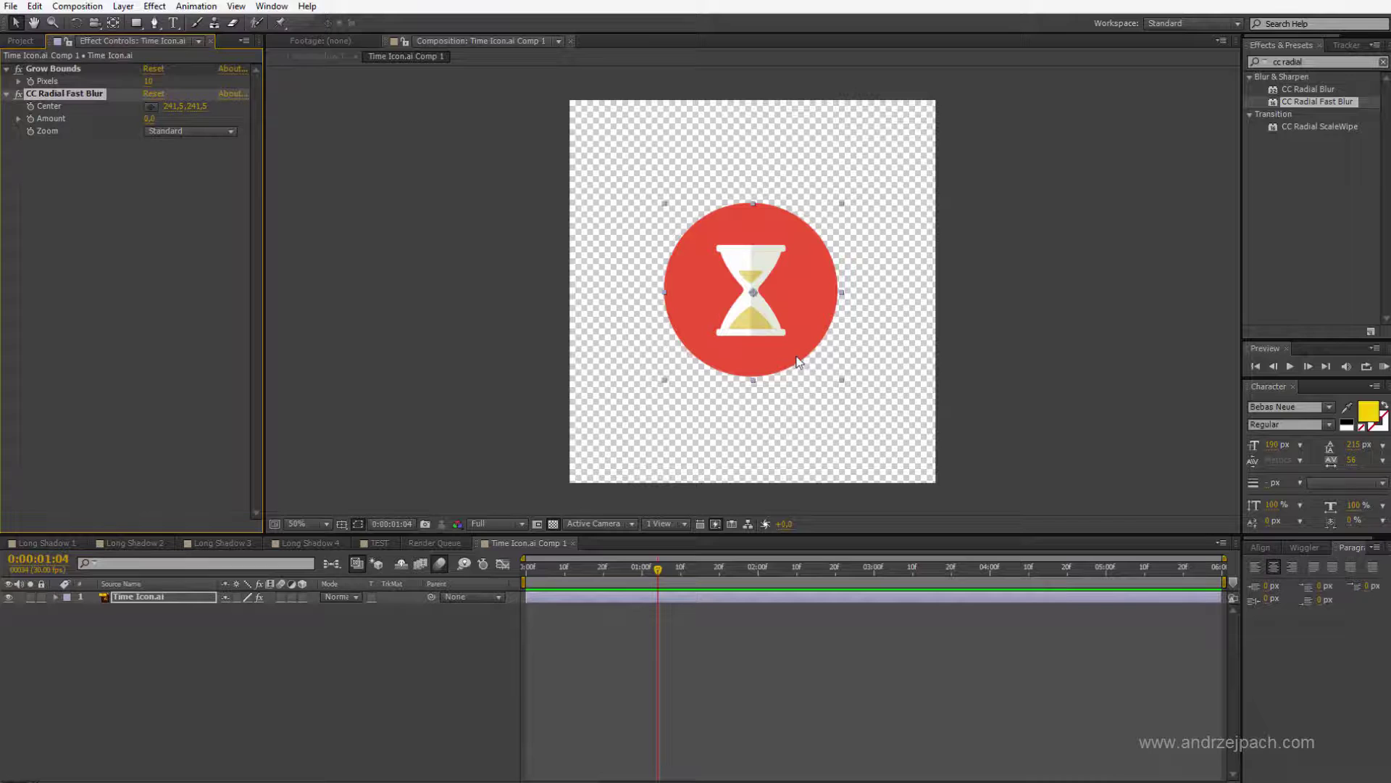
Step: Place RGS Grow Bounds above the blur, set blur Amount to 100, and raise Pixels
click(1256, 62)
click(1288, 191)
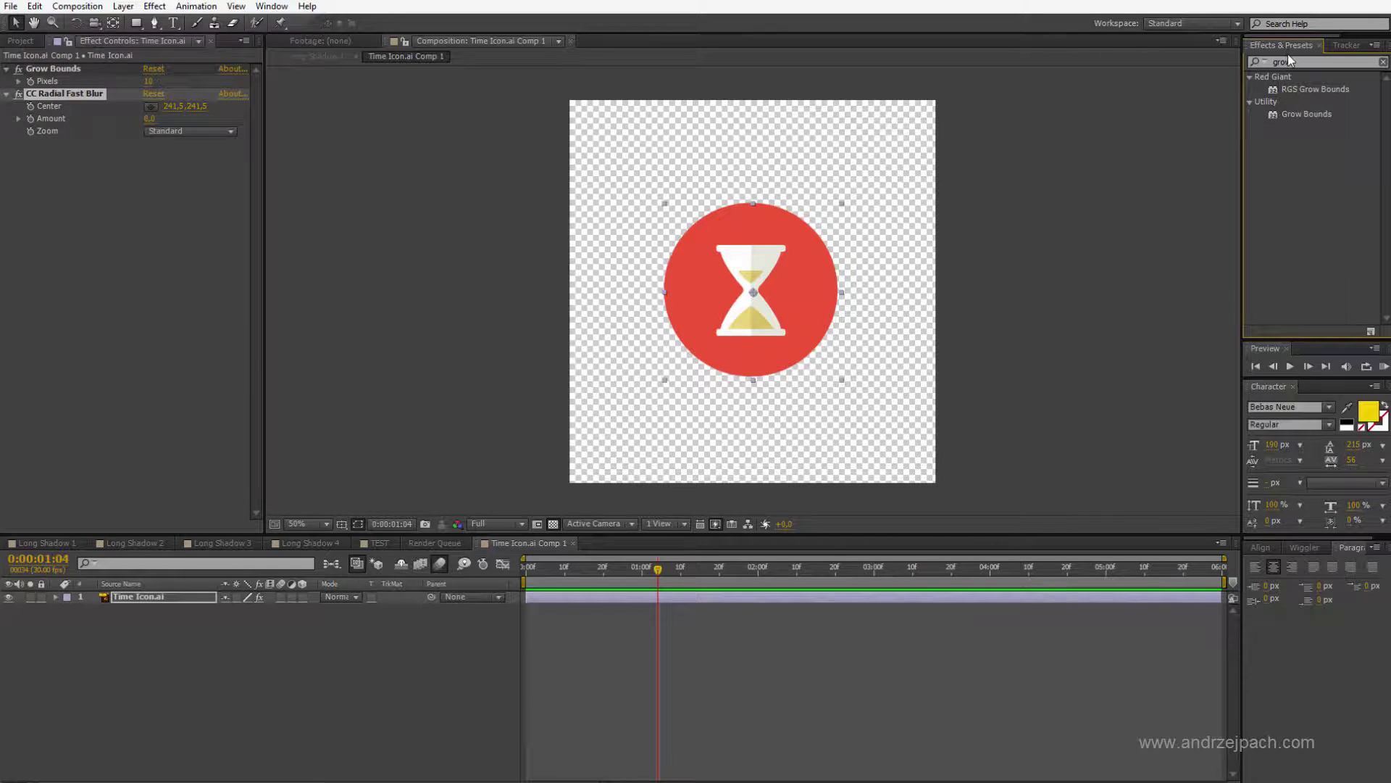
drag(1301, 91, 691, 153)
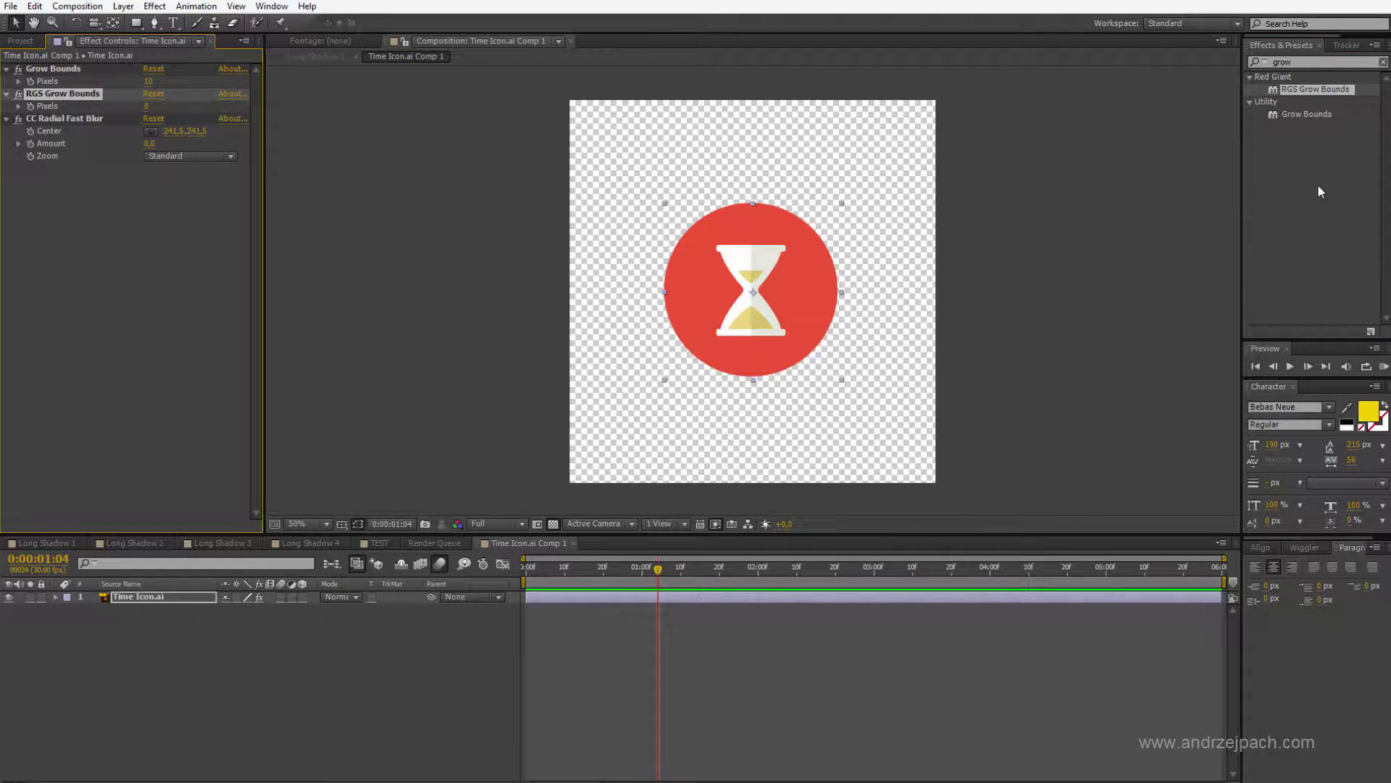
key(ctrl+z)
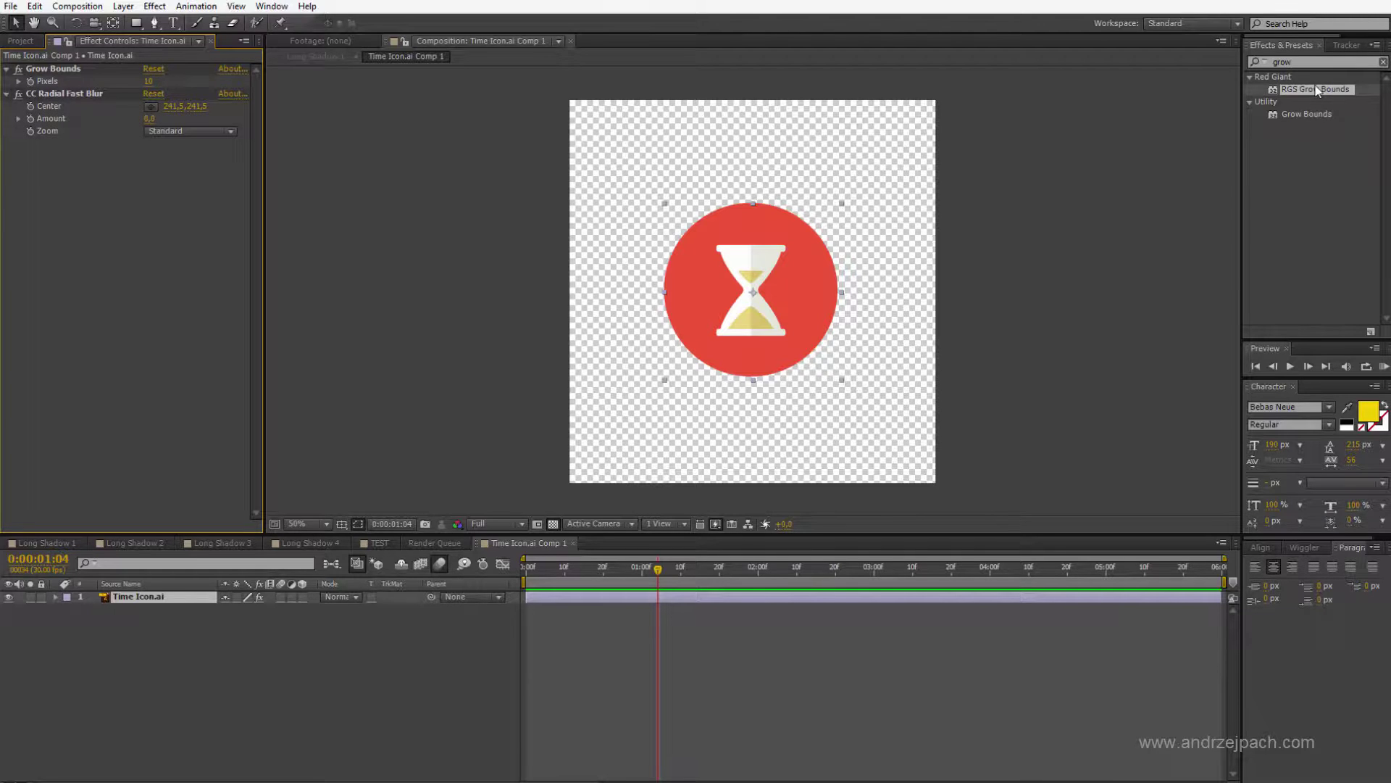
drag(1317, 88, 122, 78)
drag(150, 118, 326, 130)
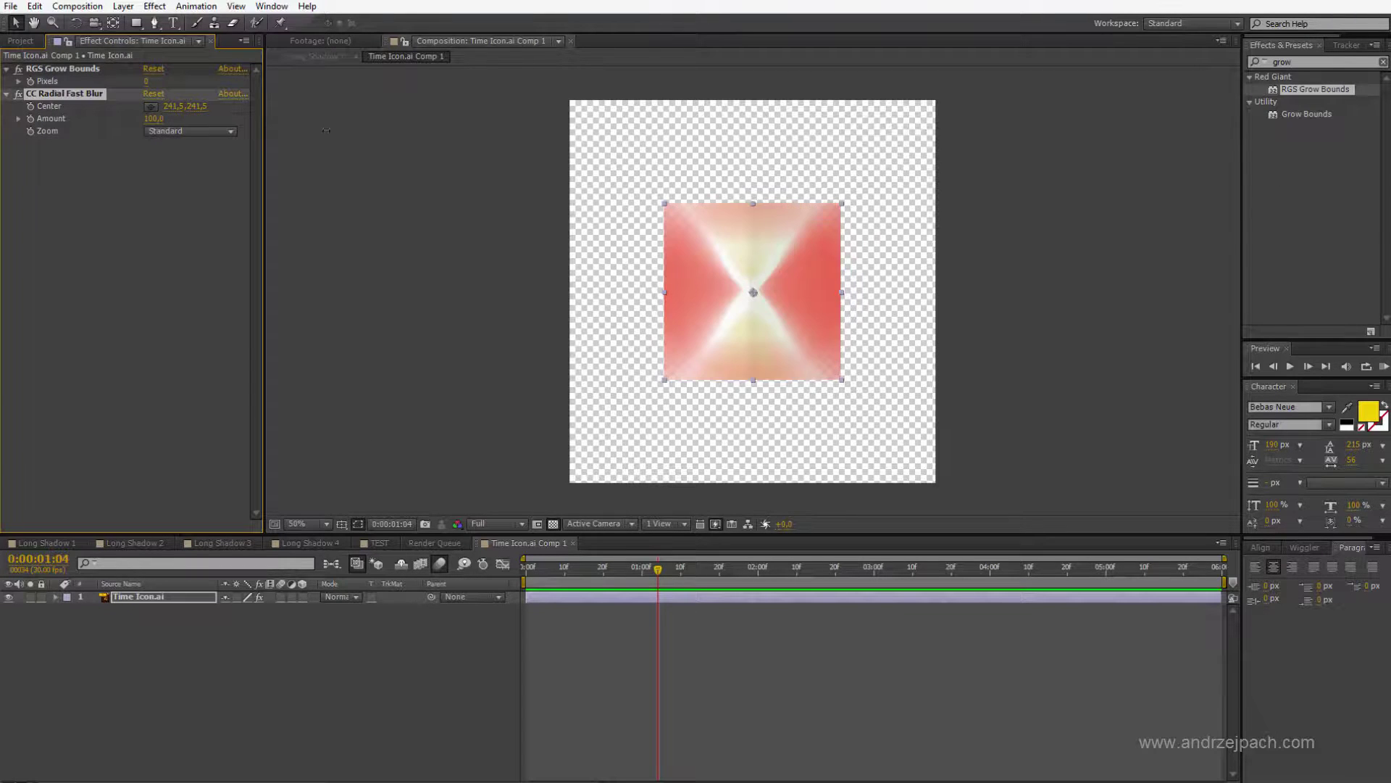
drag(146, 81, 189, 80)
click(665, 573)
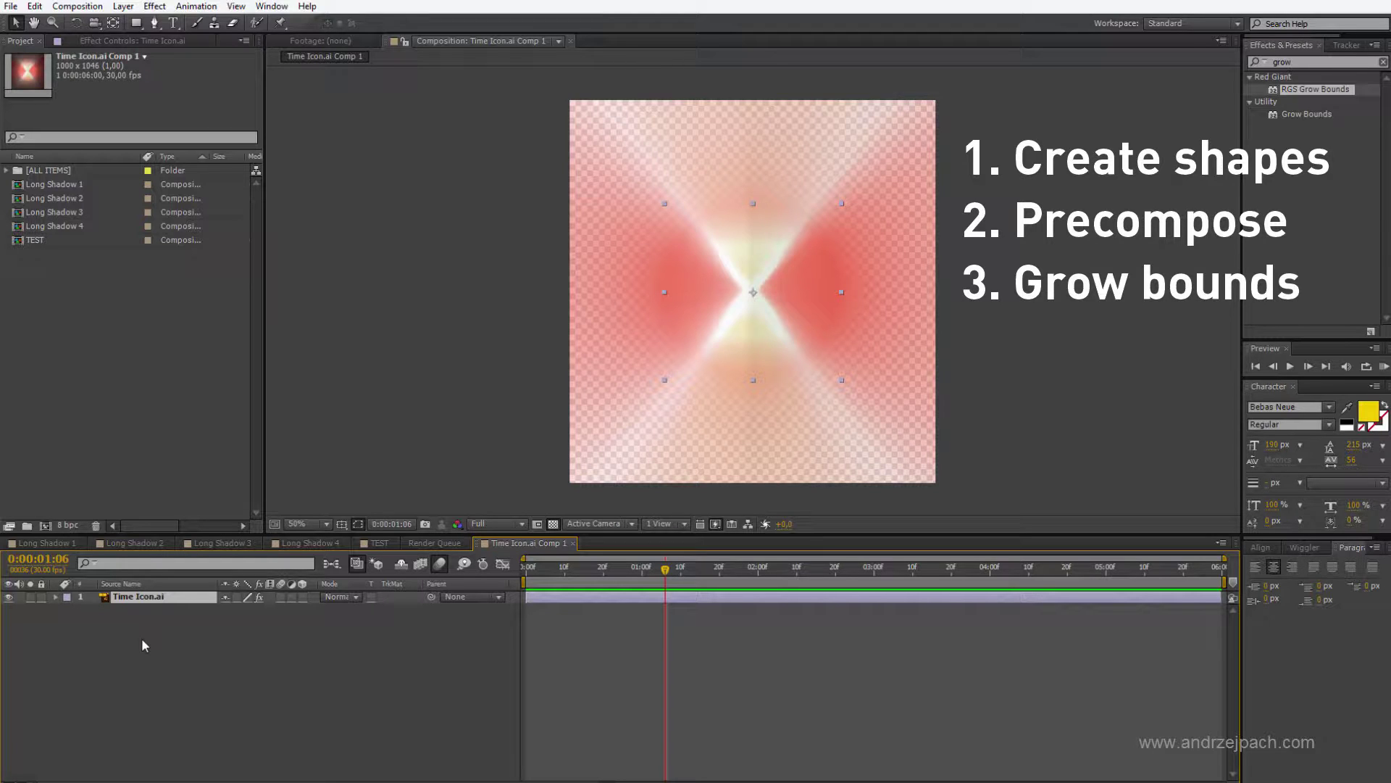
Step: Create a Time Icon Outlines shape layer from Time Icon.ai and select it above the original
right_click(144, 598)
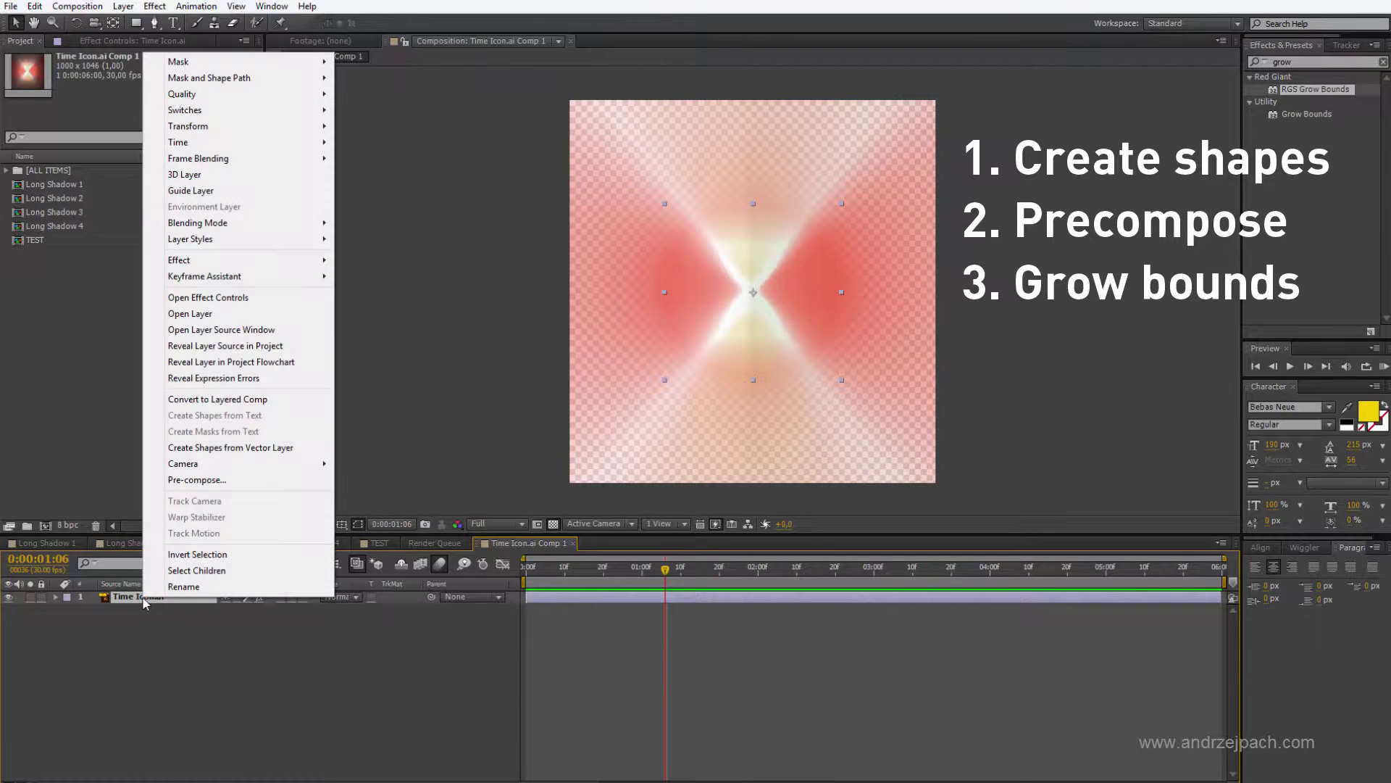
click(234, 454)
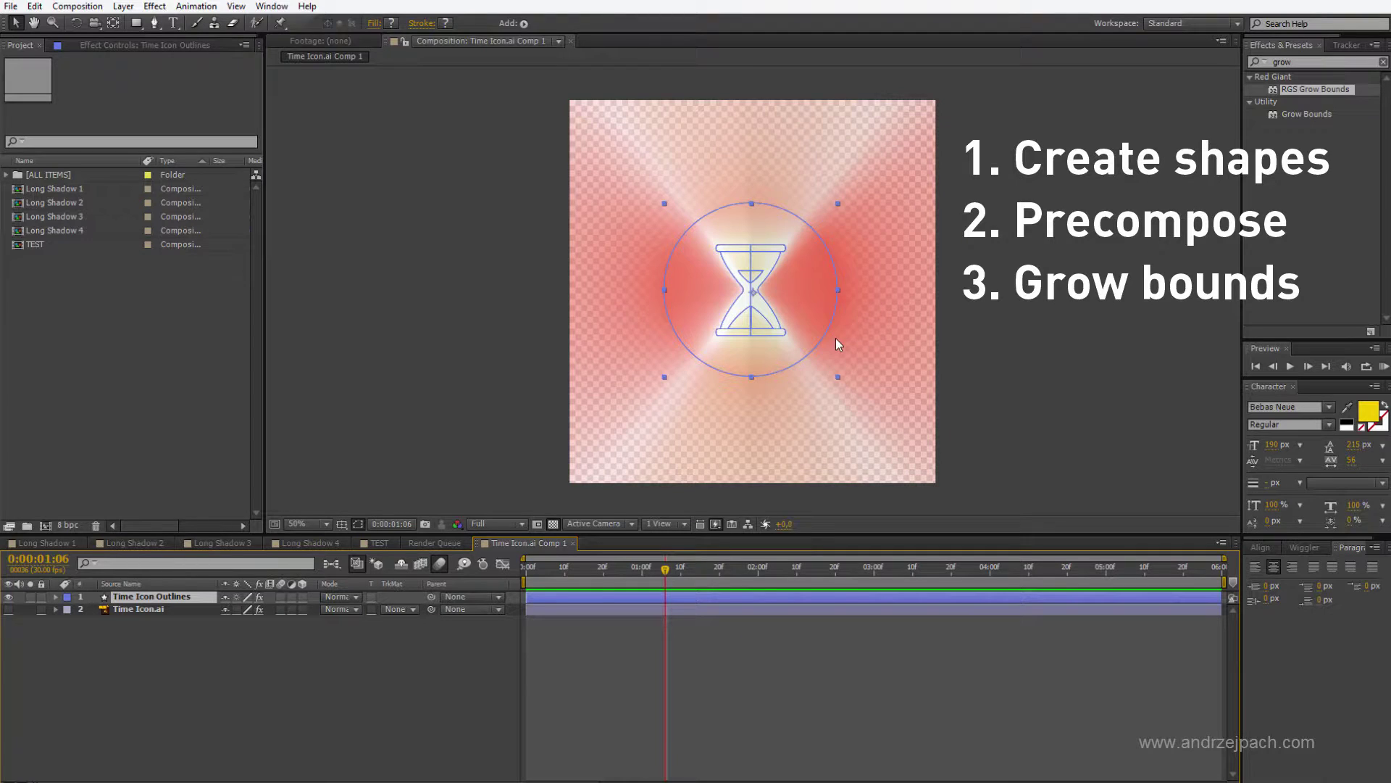
click(132, 613)
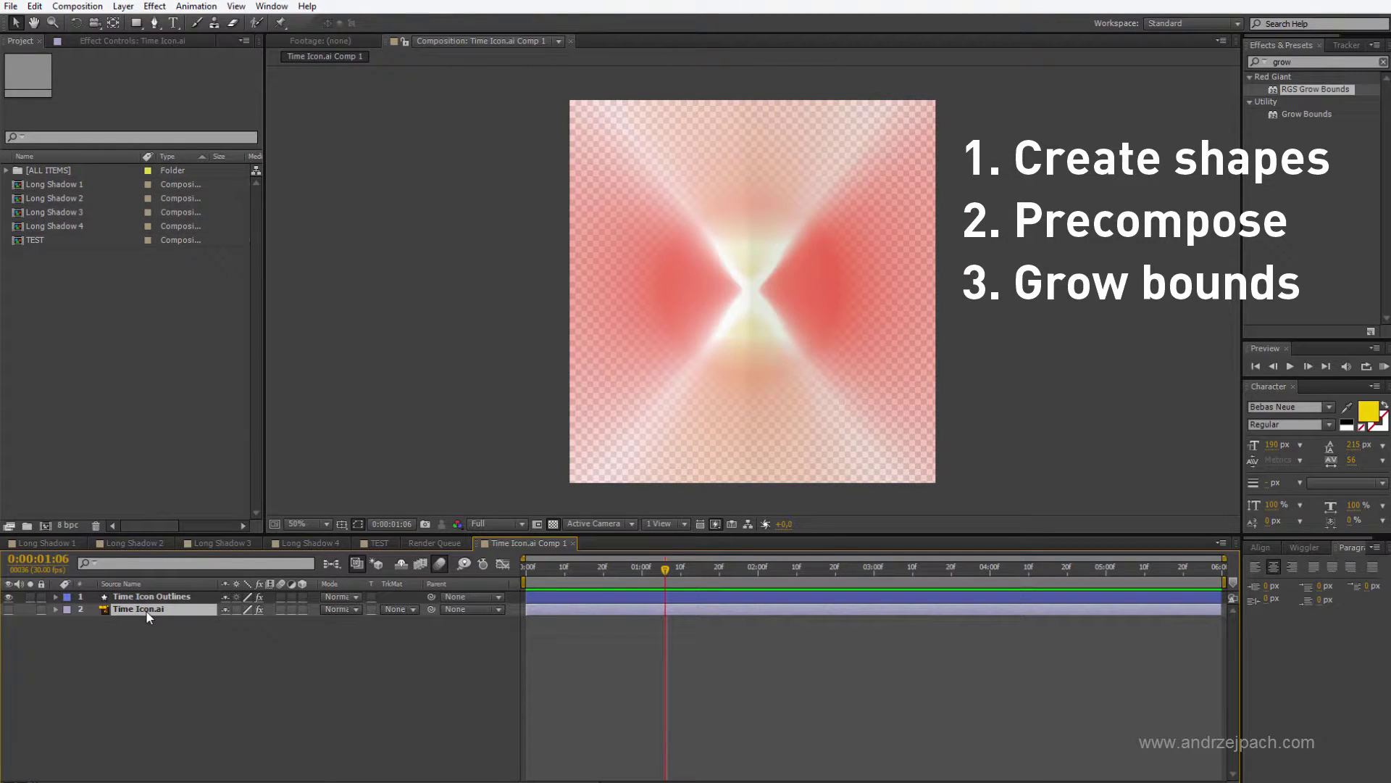
click(148, 598)
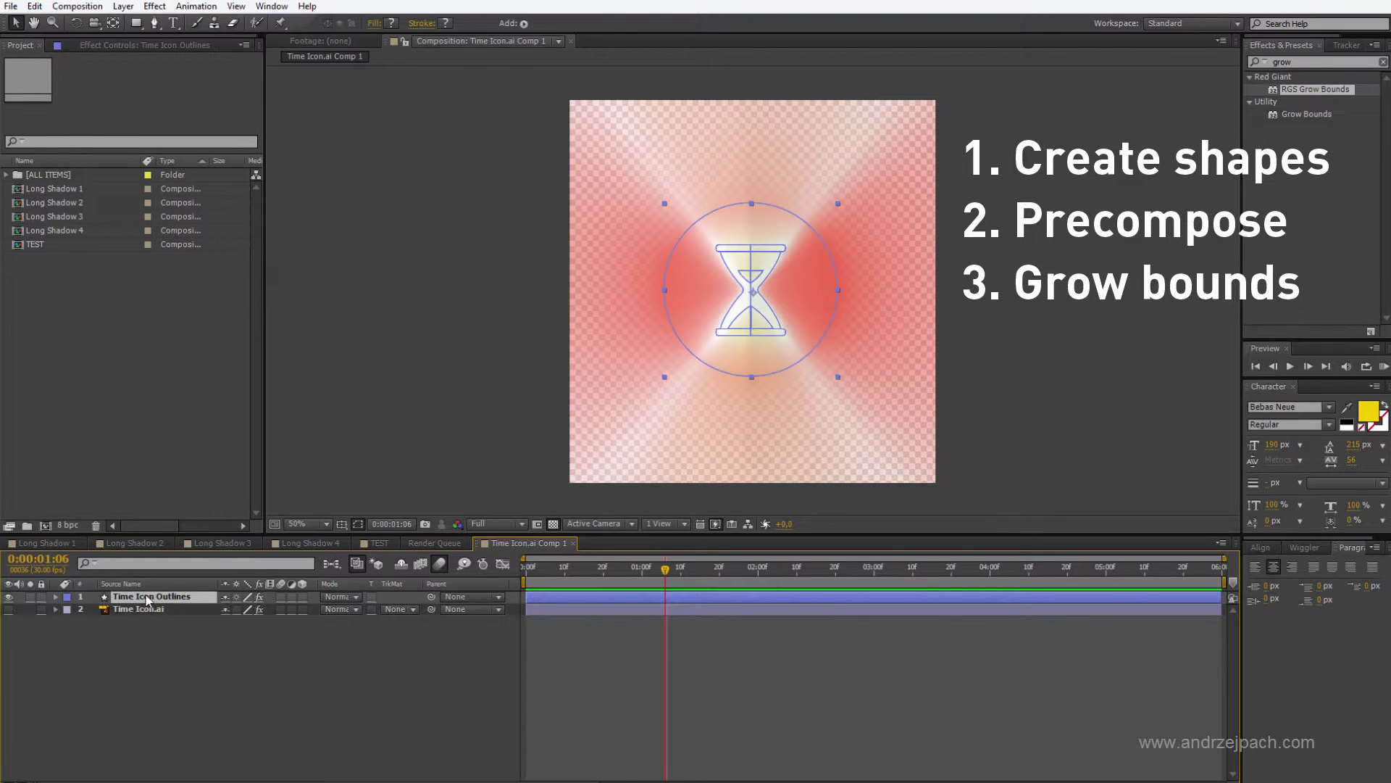